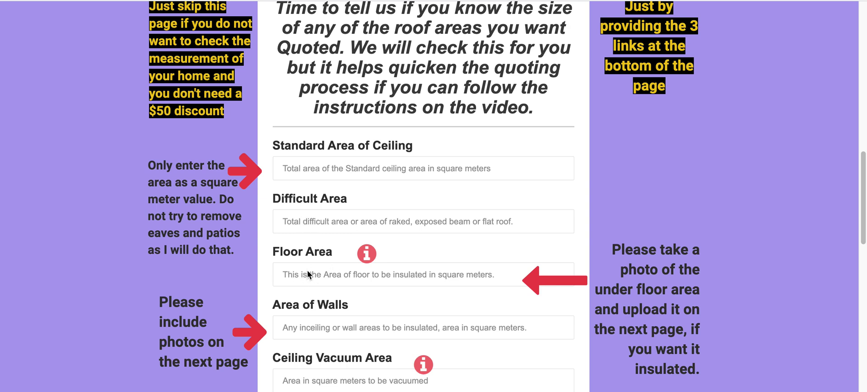
- Scroll around the satellite map of Australia with its quick-facts panel open
{"action": "scroll", "coordinate": [308, 272], "scroll_direction": "down", "scroll_amount": 1}
{"action": "scroll", "coordinate": [308, 272], "scroll_direction": "down", "scroll_amount": 2}
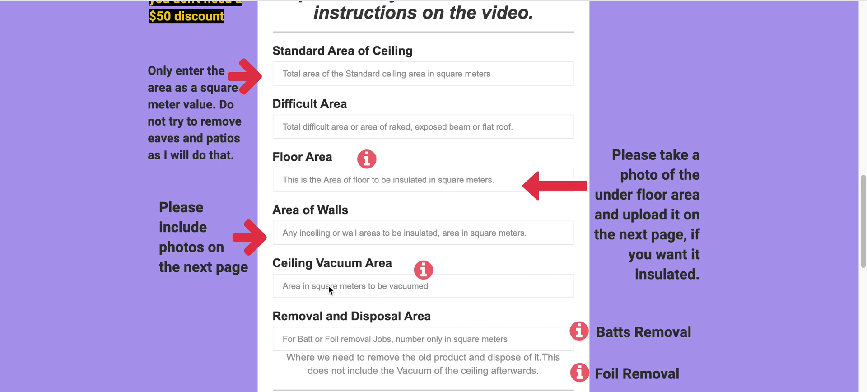
{"action": "scroll", "coordinate": [329, 290], "scroll_direction": "down", "scroll_amount": 2}
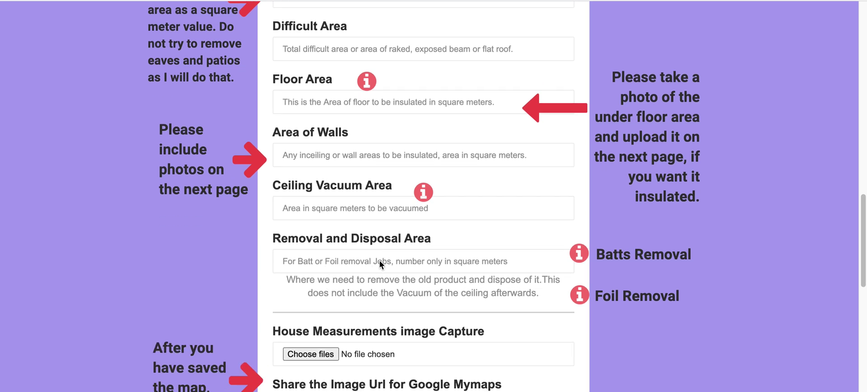
{"action": "scroll", "coordinate": [380, 261], "scroll_direction": "down", "scroll_amount": 2}
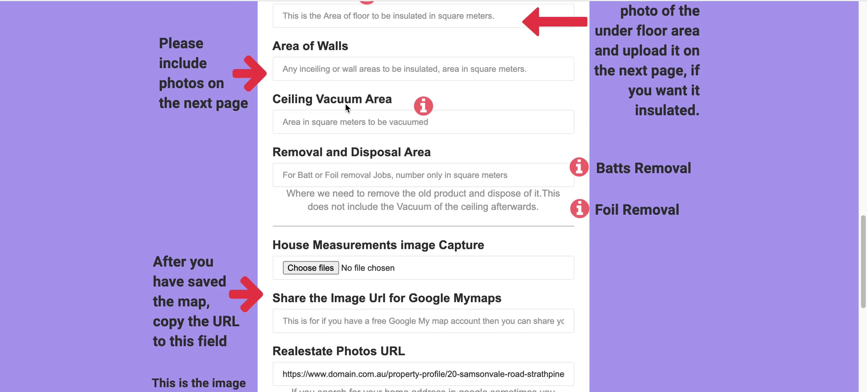
{"action": "scroll", "coordinate": [446, 292], "scroll_direction": "down", "scroll_amount": 4}
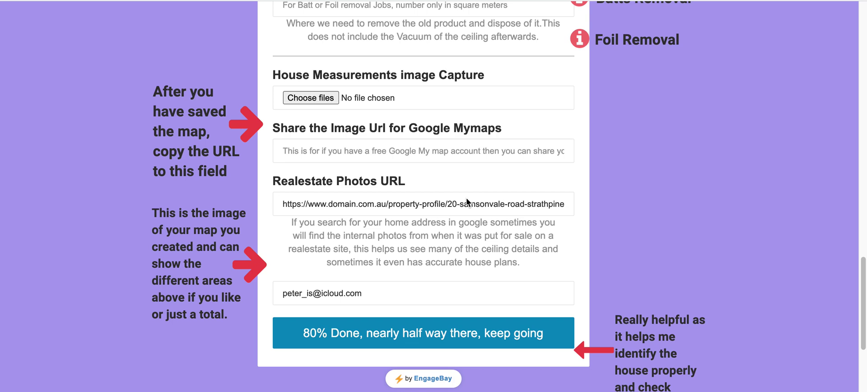
{"action": "scroll", "coordinate": [468, 202], "scroll_direction": "up", "scroll_amount": 8}
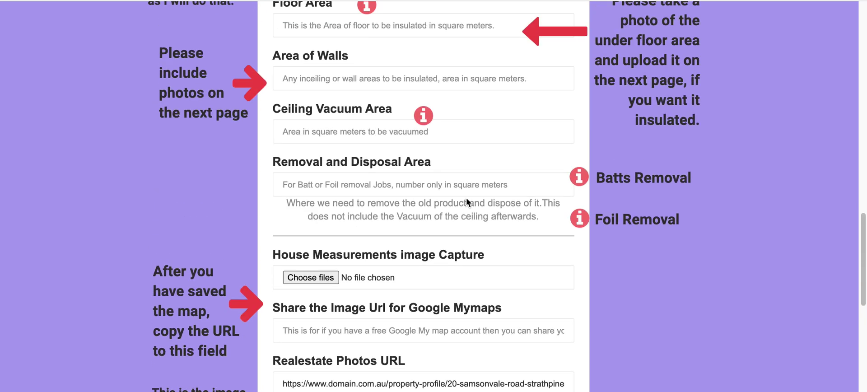
{"action": "scroll", "coordinate": [467, 198], "scroll_direction": "up", "scroll_amount": 3}
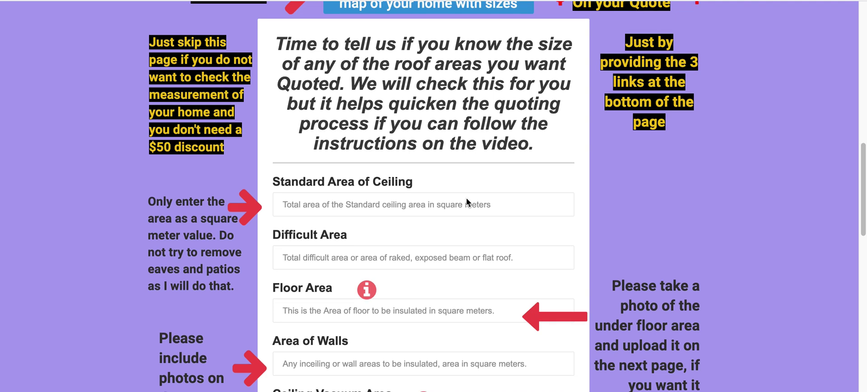
{"action": "scroll", "coordinate": [467, 200], "scroll_direction": "up", "scroll_amount": 2}
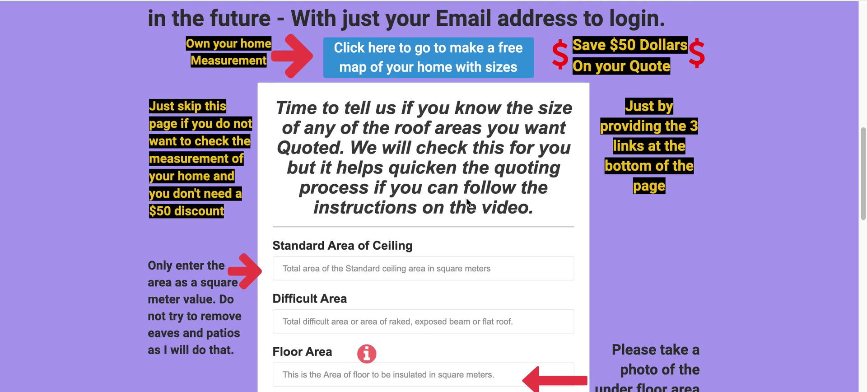
{"action": "scroll", "coordinate": [467, 202], "scroll_direction": "down", "scroll_amount": 2}
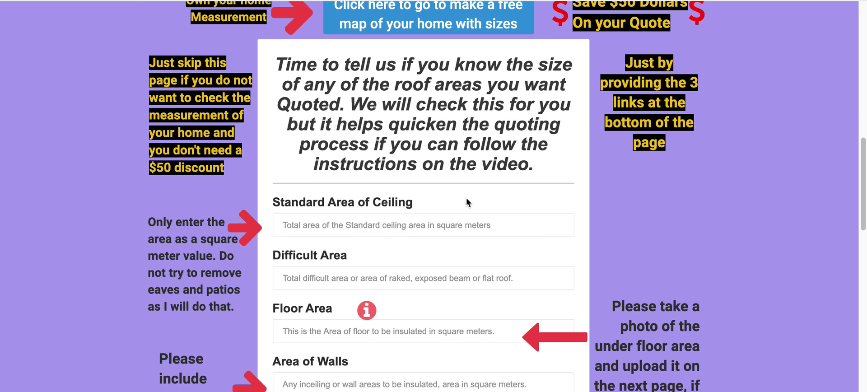
{"action": "scroll", "coordinate": [467, 202], "scroll_direction": "down", "scroll_amount": 1}
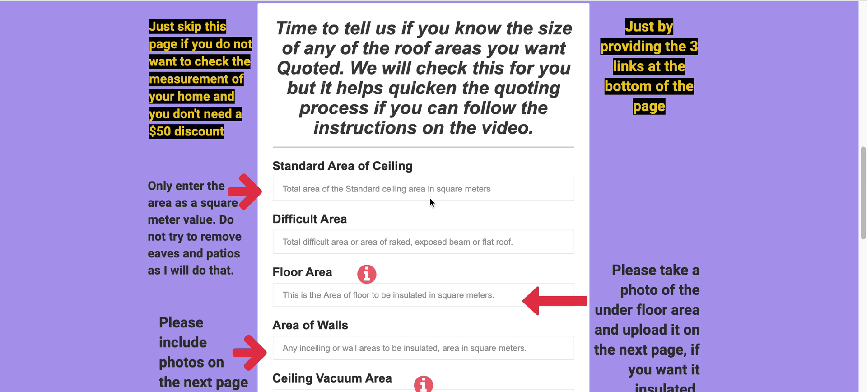
{"action": "scroll", "coordinate": [437, 215], "scroll_direction": "down", "scroll_amount": 2}
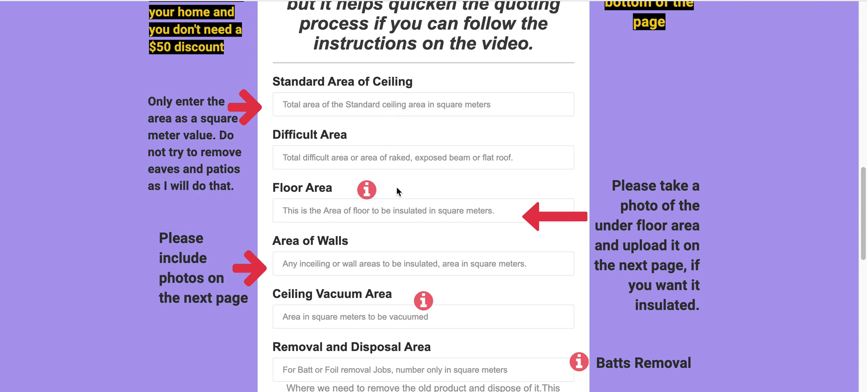
{"action": "scroll", "coordinate": [437, 181], "scroll_direction": "down", "scroll_amount": 4}
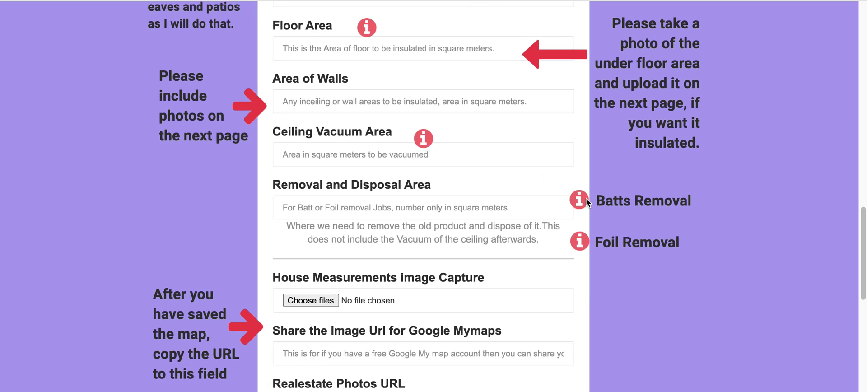
{"action": "scroll", "coordinate": [453, 240], "scroll_direction": "down", "scroll_amount": 4}
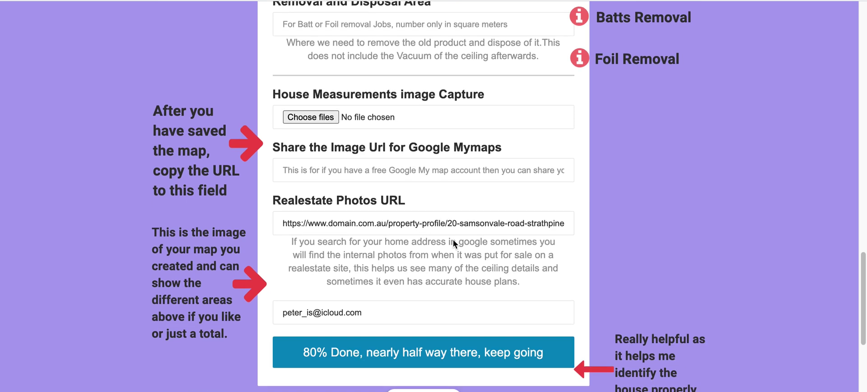
{"action": "scroll", "coordinate": [454, 240], "scroll_direction": "up", "scroll_amount": 14}
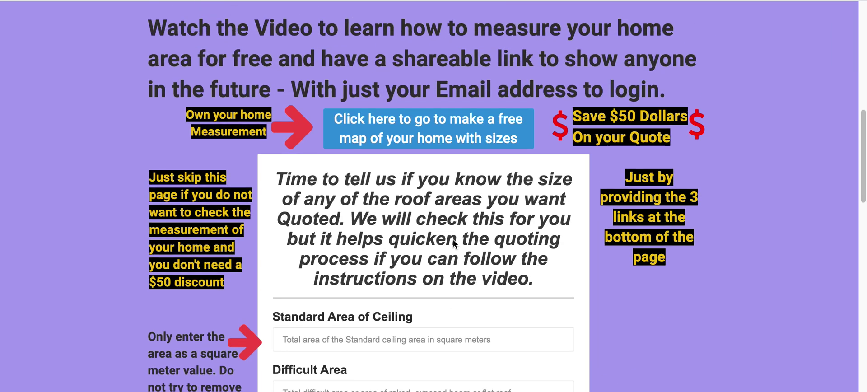
{"action": "scroll", "coordinate": [454, 239], "scroll_direction": "up", "scroll_amount": 1}
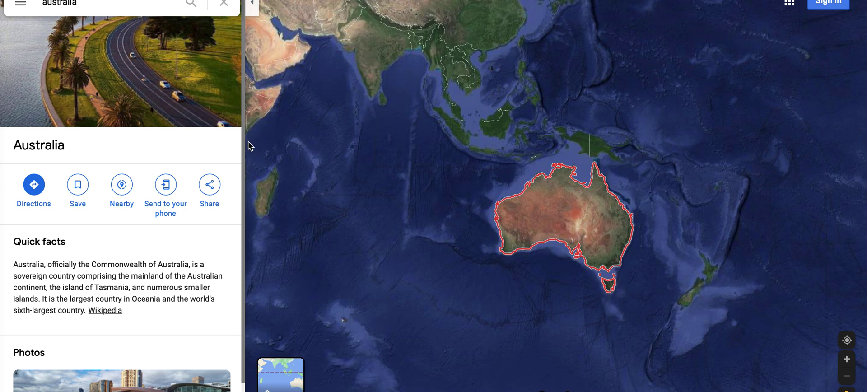
{"action": "left_click", "coordinate": [89, 7]}
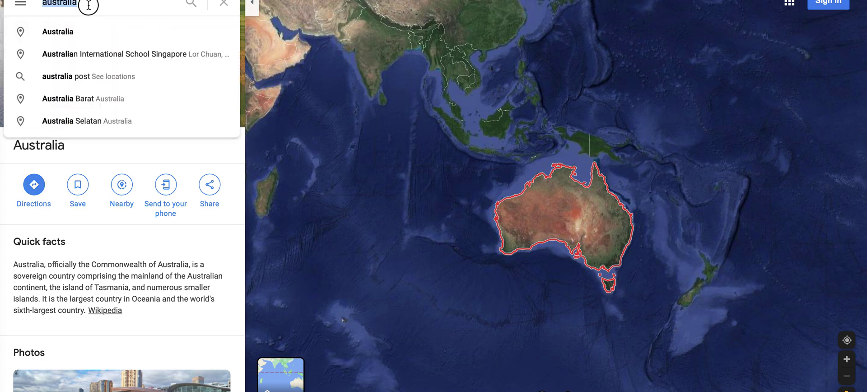
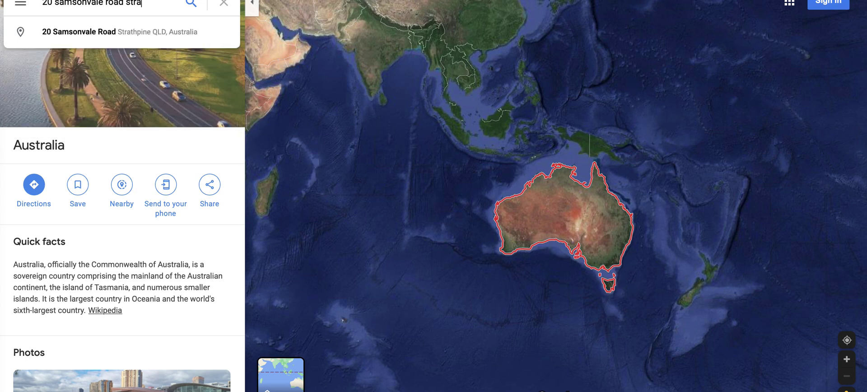
{"action": "key", "text": "Return"}
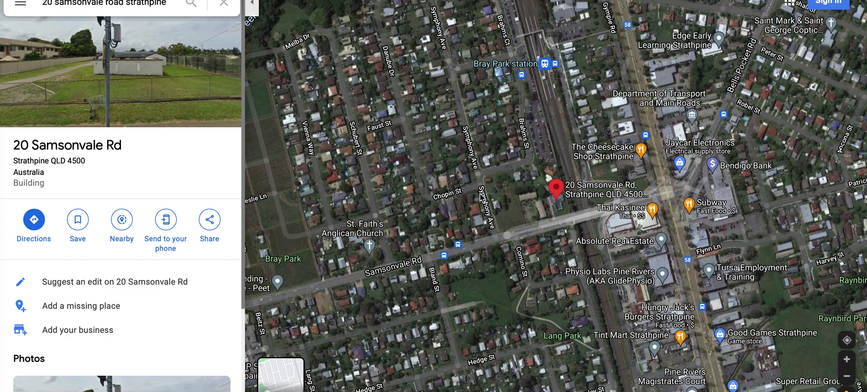
- Zoom in on the satellite view until the house roof and pool fill the screen
{"action": "left_click", "coordinate": [847, 362]}
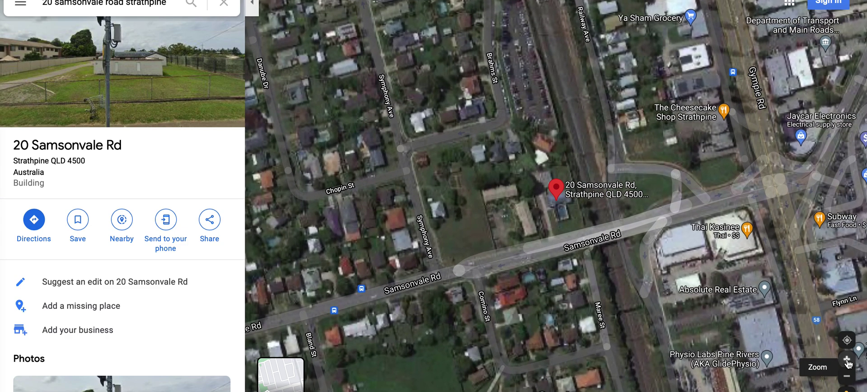
{"action": "left_click", "coordinate": [847, 361]}
{"action": "left_click", "coordinate": [847, 362]}
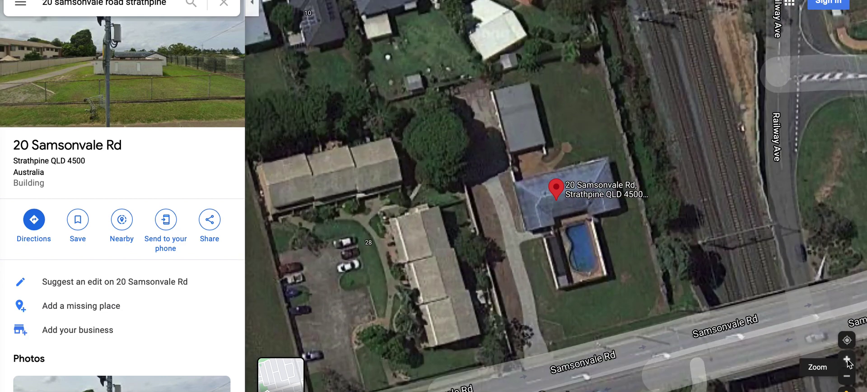
{"action": "left_click", "coordinate": [847, 362]}
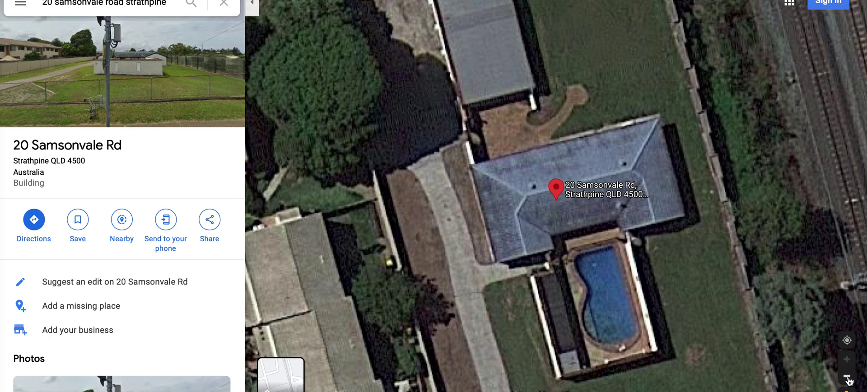
{"action": "left_click", "coordinate": [847, 376]}
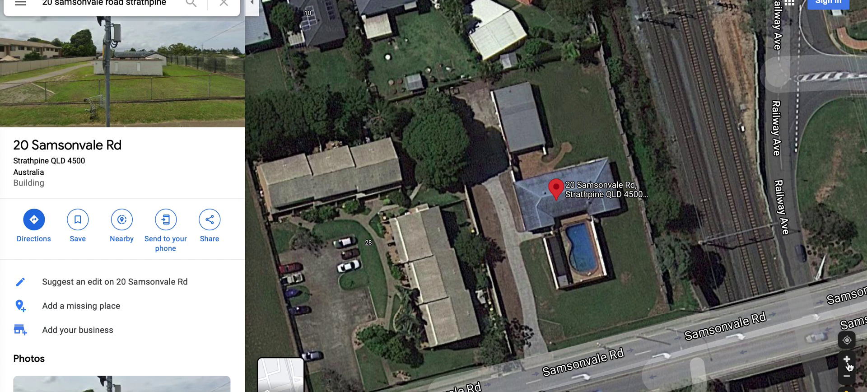
{"action": "left_click", "coordinate": [848, 367]}
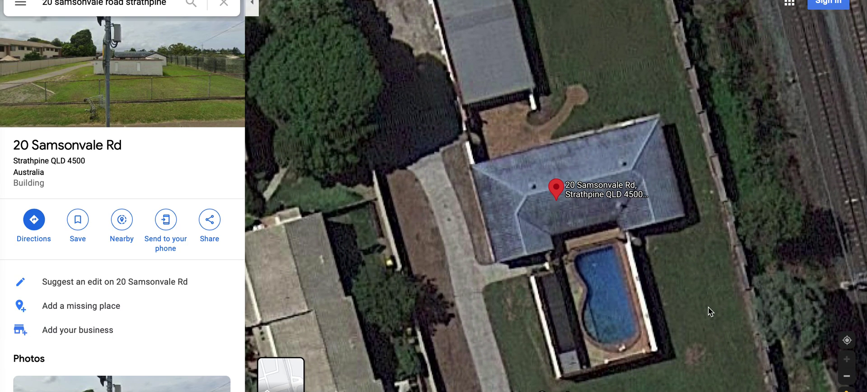
{"action": "mouse_move", "coordinate": [271, 382]}
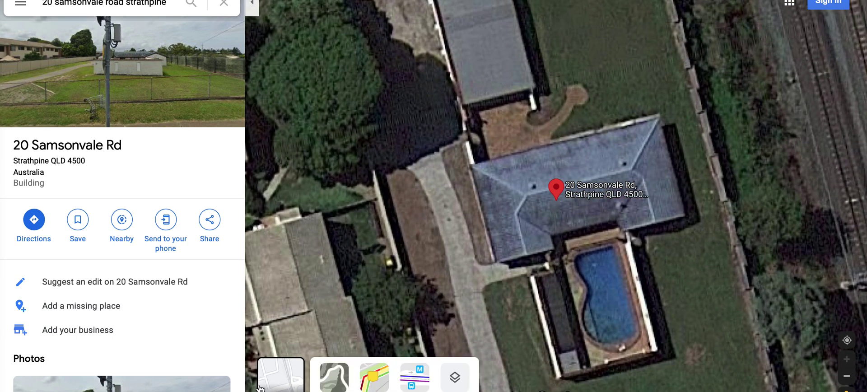
- Turn on the traffic and transit layers, trying terrain before returning to satellite imagery
{"action": "left_click", "coordinate": [373, 382]}
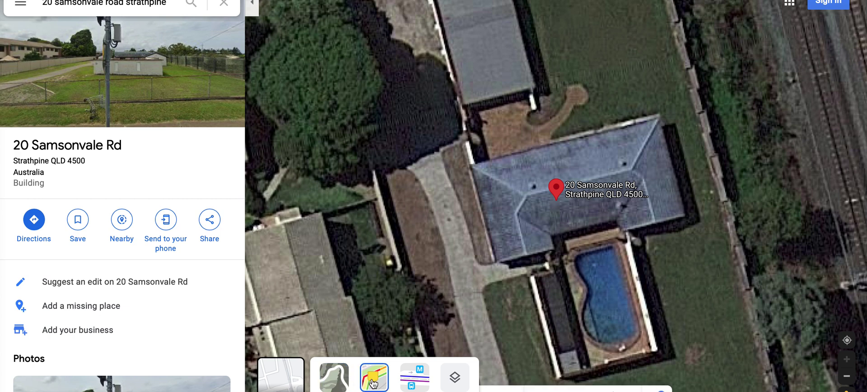
{"action": "left_click", "coordinate": [334, 383]}
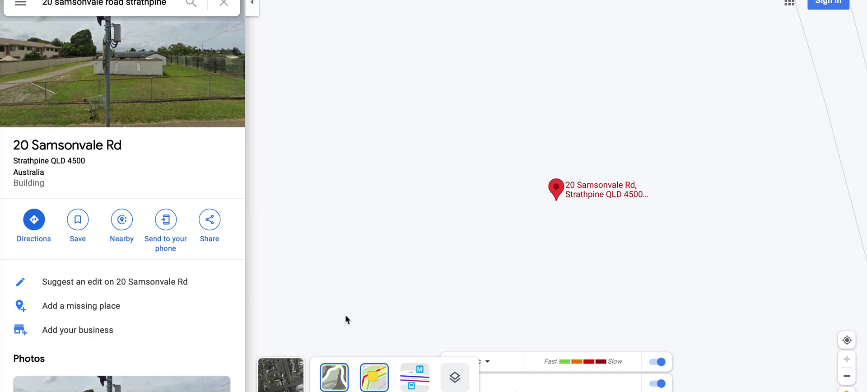
{"action": "left_click", "coordinate": [415, 379]}
{"action": "left_click", "coordinate": [278, 383]}
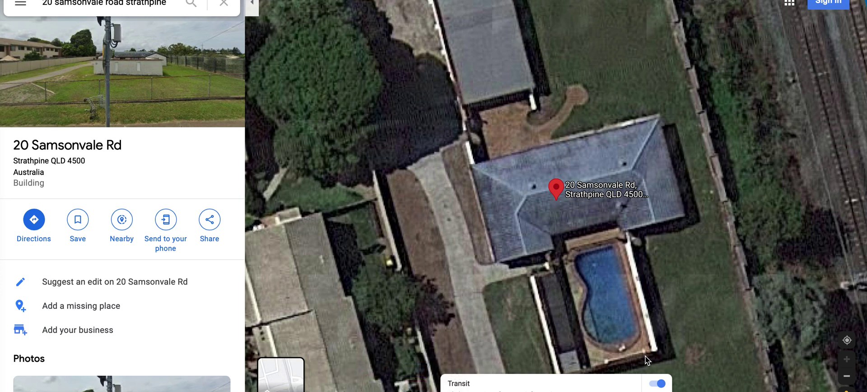
- Turn the transit layer off and close the layer choices
{"action": "left_click", "coordinate": [658, 386]}
{"action": "left_click", "coordinate": [659, 386]}
{"action": "mouse_move", "coordinate": [268, 378]}
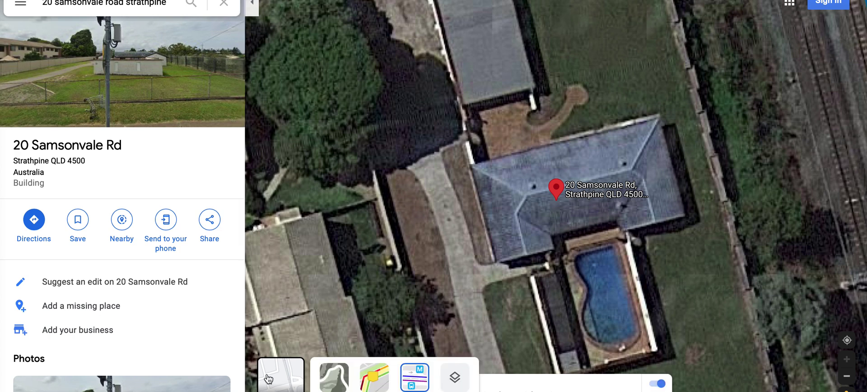
{"action": "left_click", "coordinate": [420, 378]}
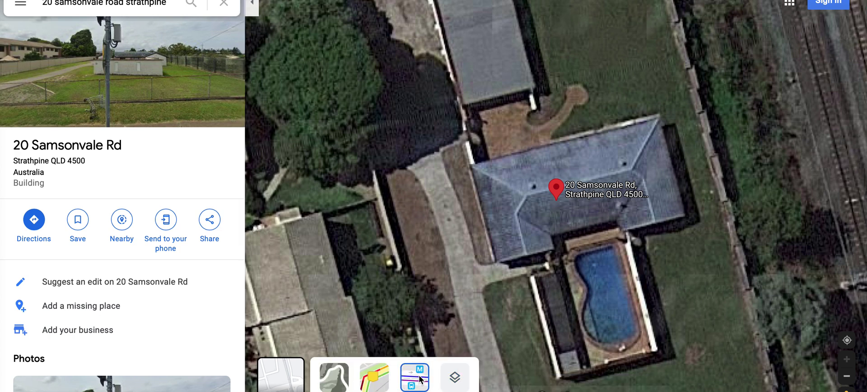
{"action": "left_click", "coordinate": [350, 269]}
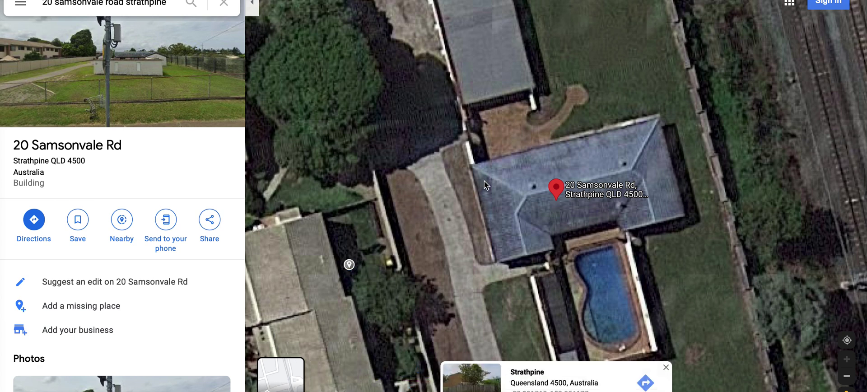
- Drag the map so the house sits lower in the view
{"action": "left_click_drag", "start_coordinate": [549, 129], "coordinate": [531, 214]}
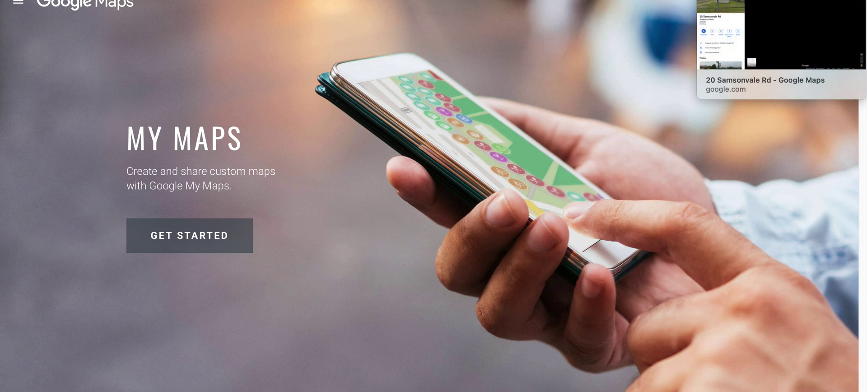
{"action": "left_click", "coordinate": [750, 0]}
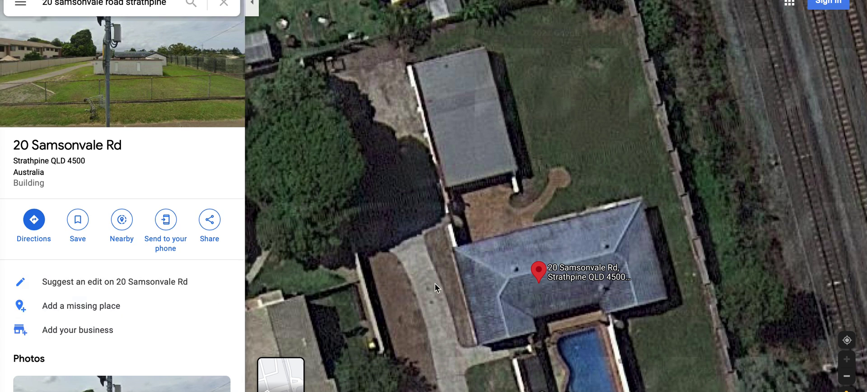
- Start a distance measurement and mark each roof corner, including the notches by the pool
{"action": "right_click", "coordinate": [458, 153]}
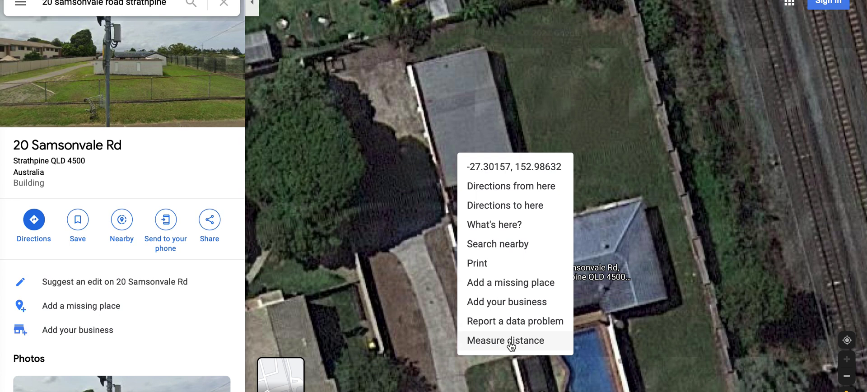
{"action": "left_click", "coordinate": [511, 343]}
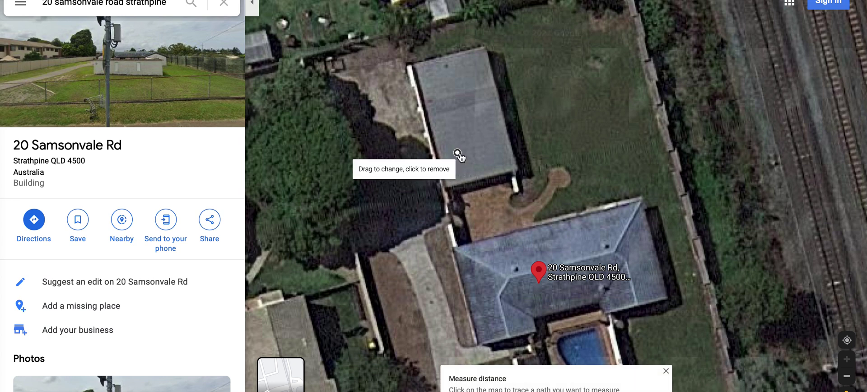
{"action": "left_click", "coordinate": [453, 248]}
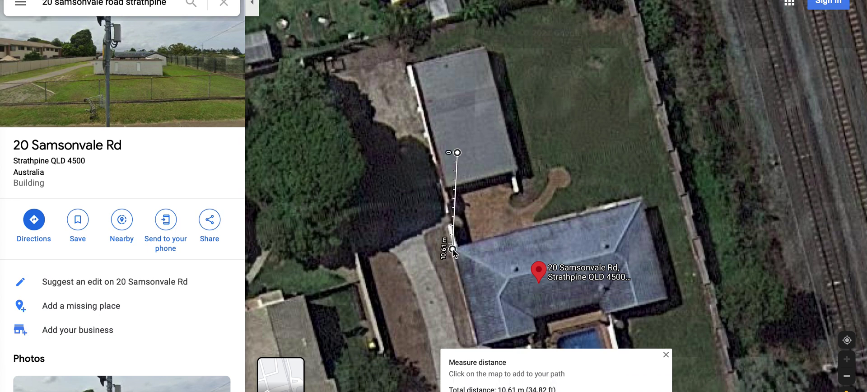
{"action": "left_click", "coordinate": [641, 199]}
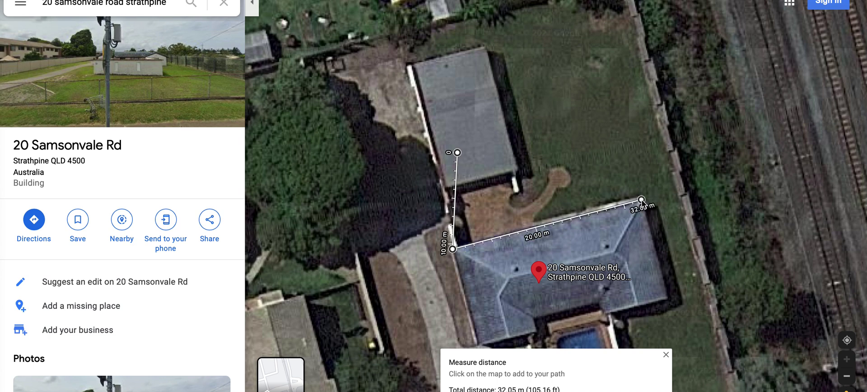
{"action": "left_click", "coordinate": [666, 298]}
{"action": "left_click", "coordinate": [606, 313]}
{"action": "left_click", "coordinate": [600, 301]}
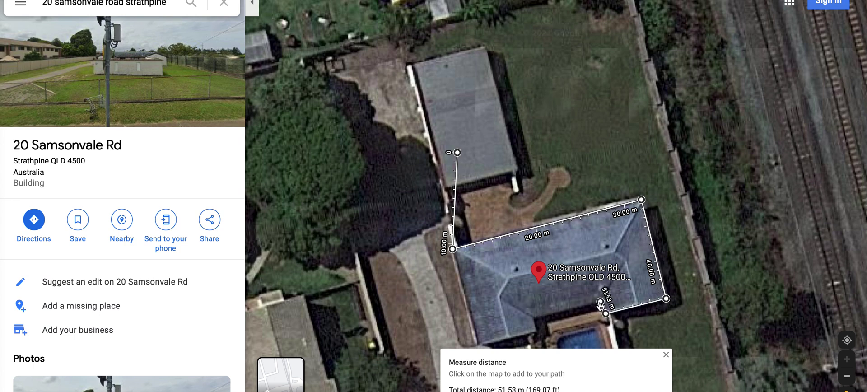
{"action": "left_click", "coordinate": [534, 319]}
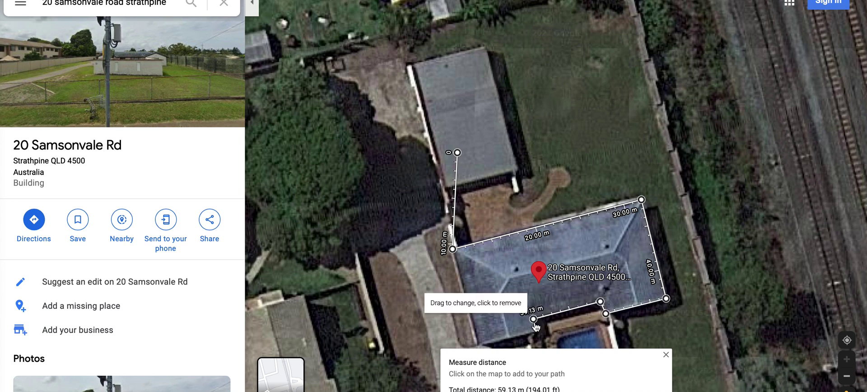
{"action": "left_click", "coordinate": [536, 331]}
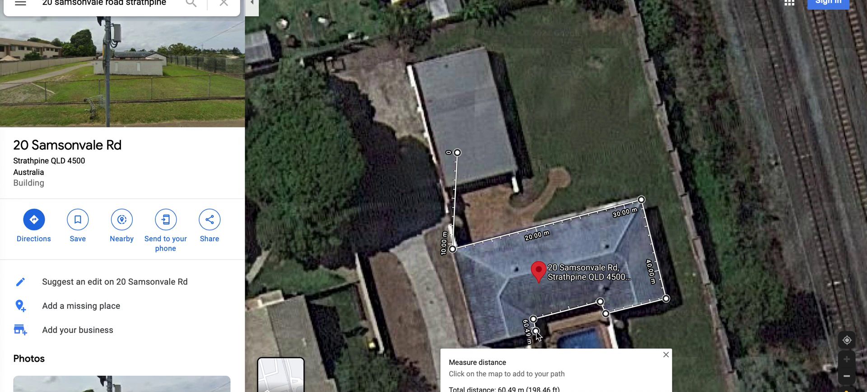
{"action": "left_click", "coordinate": [479, 346]}
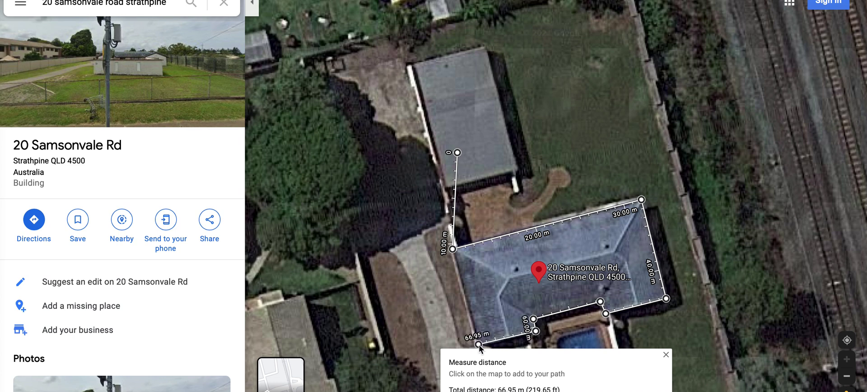
- Redo the upper-left point and close the outline, giving 225.36 m² and 67.09 m
{"action": "left_click", "coordinate": [454, 250]}
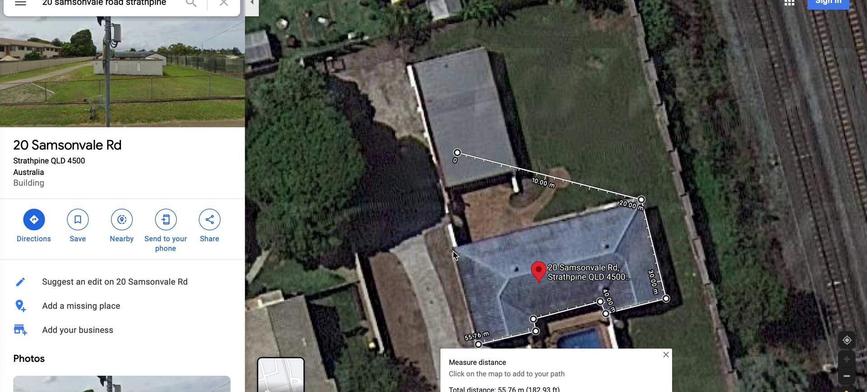
{"action": "left_click", "coordinate": [453, 249]}
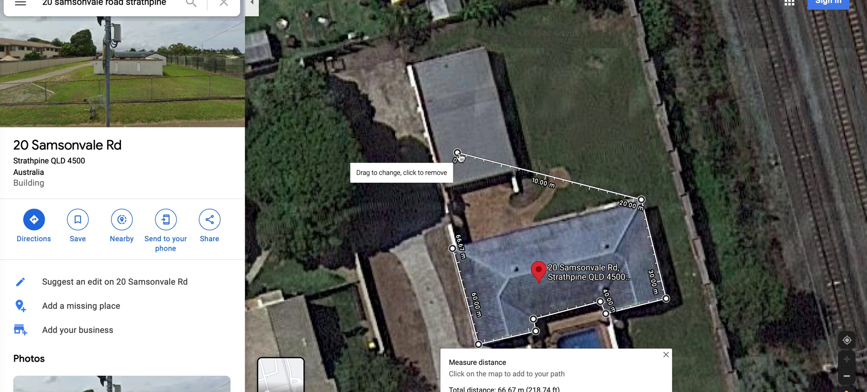
{"action": "left_click_drag", "start_coordinate": [457, 152], "coordinate": [454, 251]}
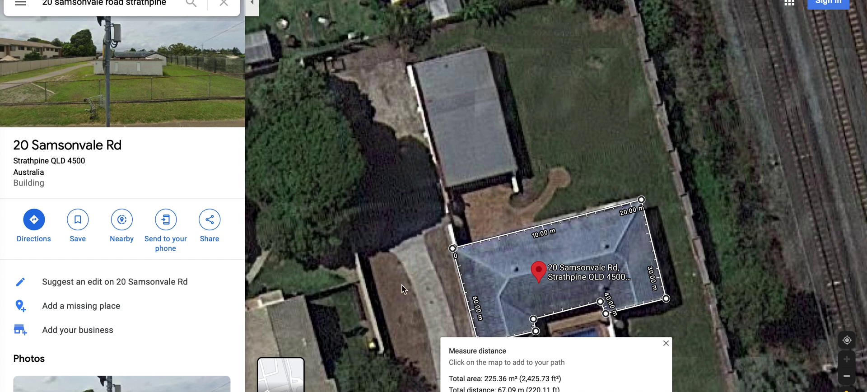
- Zoom and pan to centre the measured roof outline and pool in view
{"action": "scroll", "coordinate": [402, 284], "scroll_direction": "down", "scroll_amount": 2}
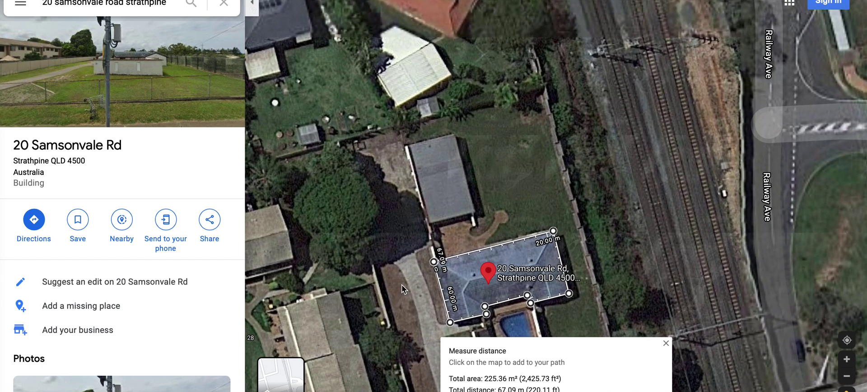
{"action": "scroll", "coordinate": [402, 285], "scroll_direction": "up", "scroll_amount": 1}
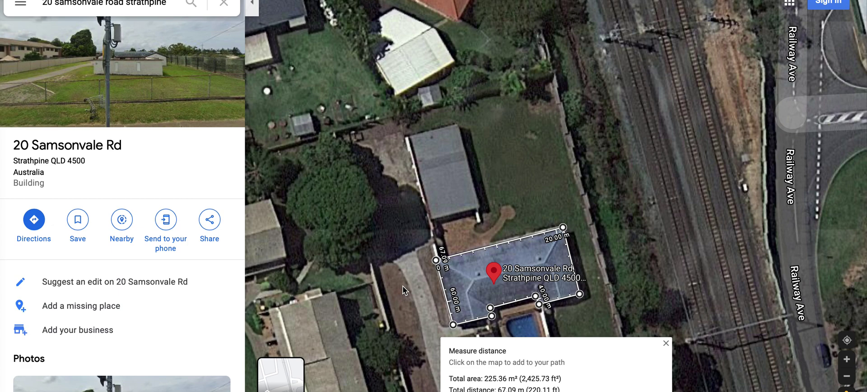
{"action": "scroll", "coordinate": [402, 285], "scroll_direction": "up", "scroll_amount": 2}
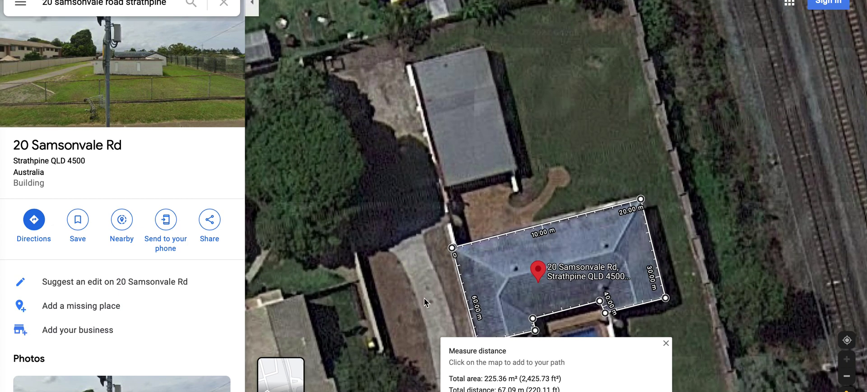
{"action": "left_click_drag", "start_coordinate": [424, 298], "coordinate": [429, 228]}
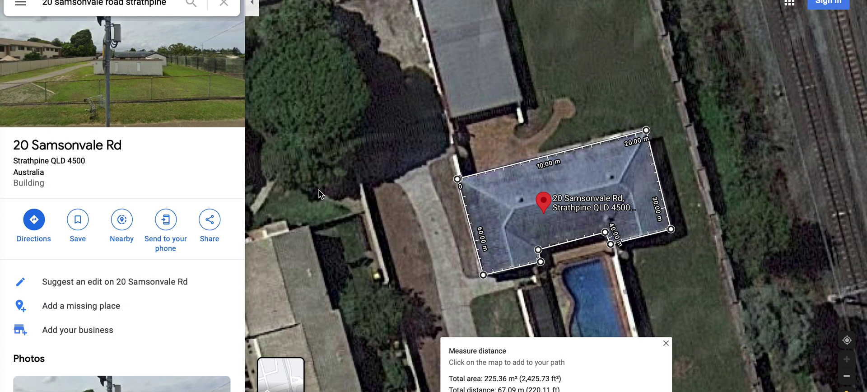
- Take a Cmd+Shift+4 region screenshot around the measured roof outline
{"action": "key", "text": "super+shift+4"}
{"action": "left_click_drag", "start_coordinate": [279, 45], "coordinate": [757, 391]}
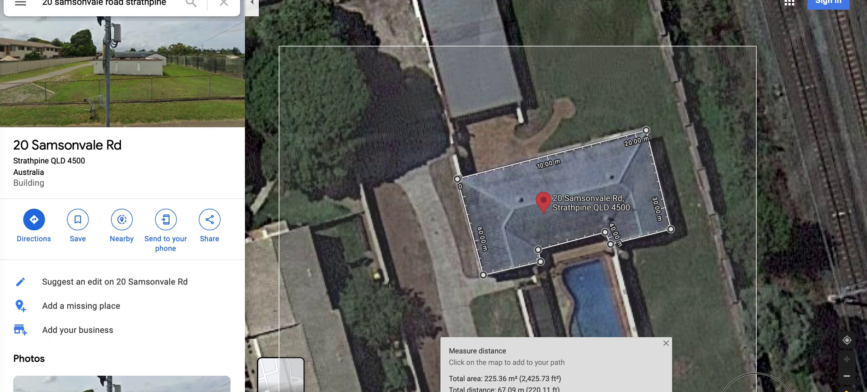
{"action": "left_click_drag", "start_coordinate": [757, 391], "coordinate": [757, 391]}
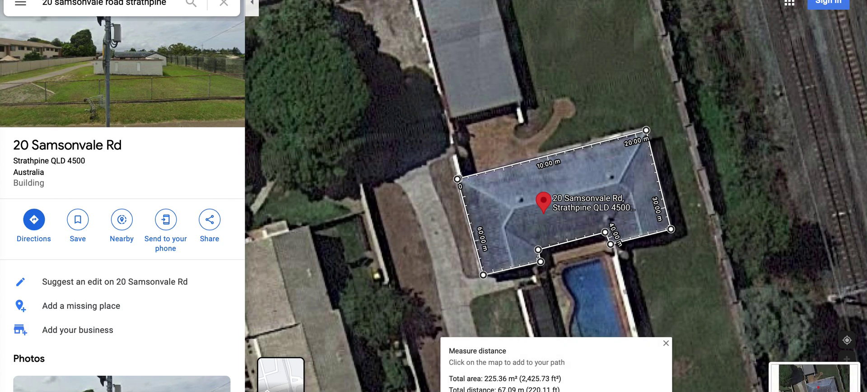
{"action": "mouse_move", "coordinate": [612, 205]}
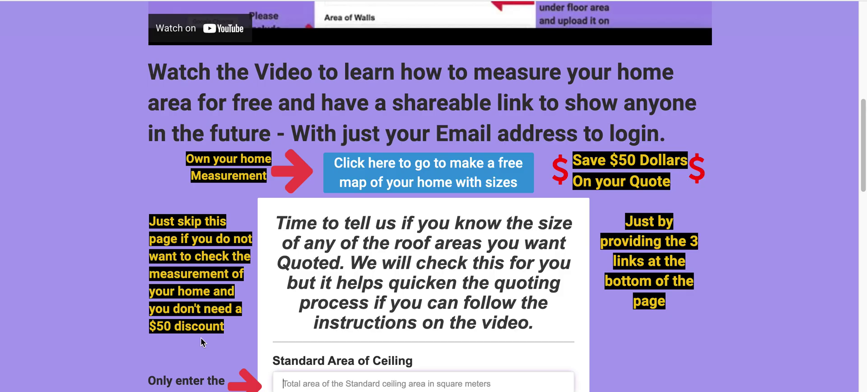
- Enter 226 for Standard Area of Ceiling, then scroll down to the image upload field
{"action": "scroll", "coordinate": [544, 288], "scroll_direction": "down", "scroll_amount": 3}
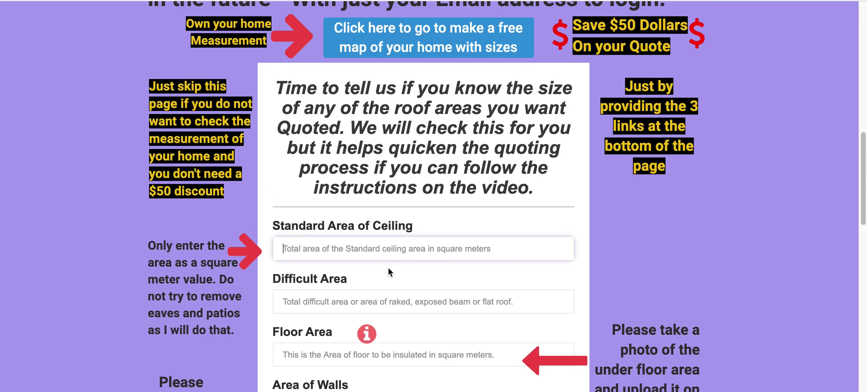
{"action": "type", "text": "226"}
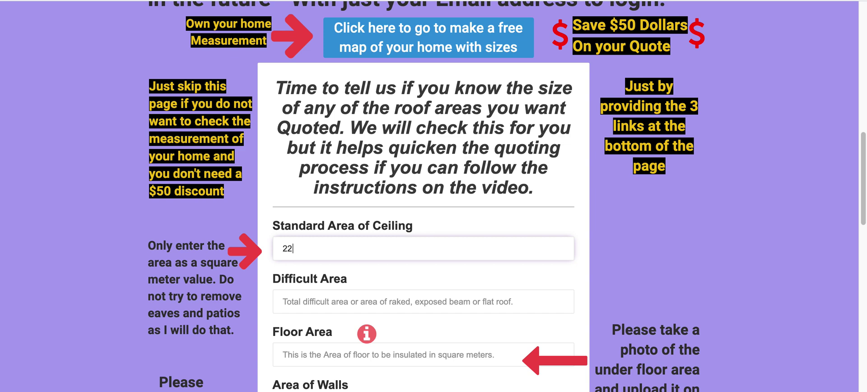
{"action": "left_click", "coordinate": [326, 305]}
{"action": "scroll", "coordinate": [327, 305], "scroll_direction": "down", "scroll_amount": 4}
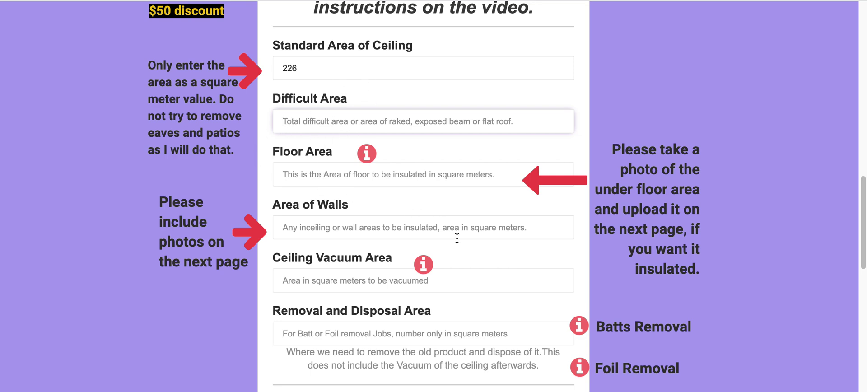
{"action": "scroll", "coordinate": [457, 240], "scroll_direction": "down", "scroll_amount": 4}
{"action": "scroll", "coordinate": [457, 237], "scroll_direction": "down", "scroll_amount": 1}
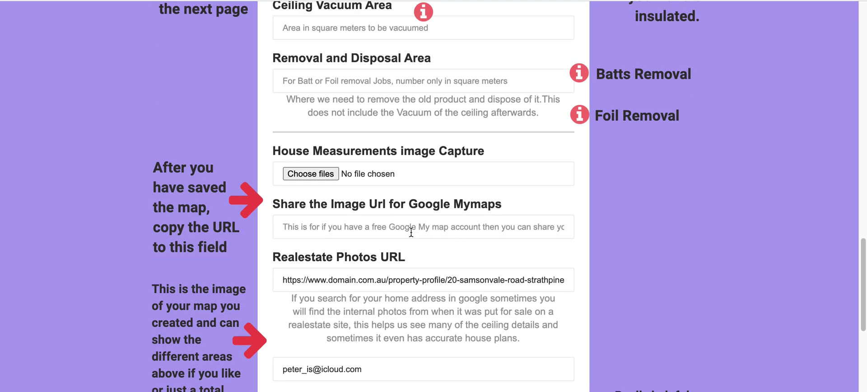
- Attach 'Screen Shot 2021-06-19 at 1.48.37 pm' from Recents to the house measurements upload
{"action": "left_click", "coordinate": [311, 174]}
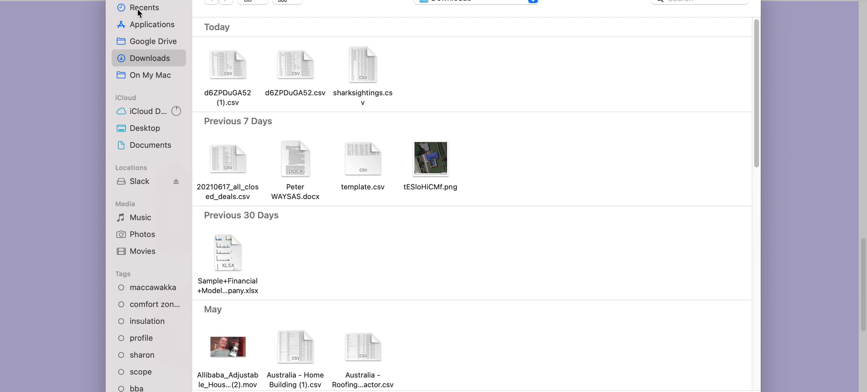
{"action": "left_click", "coordinate": [135, 8]}
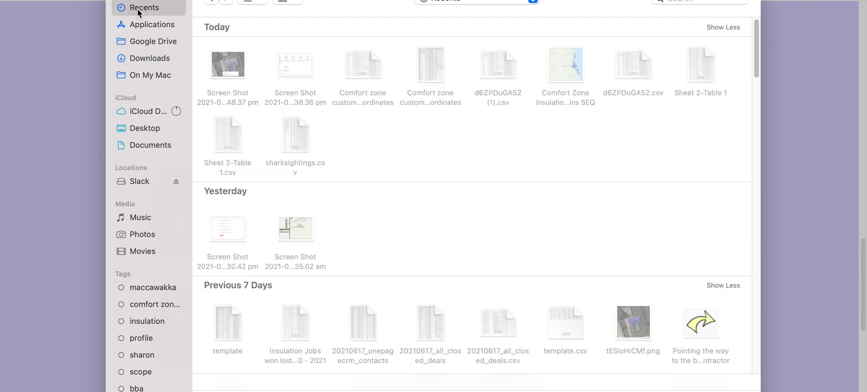
{"action": "left_click", "coordinate": [228, 69]}
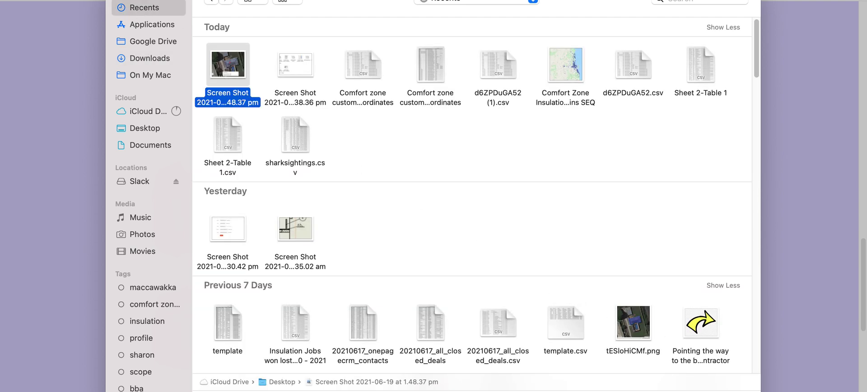
{"action": "key", "text": "Return"}
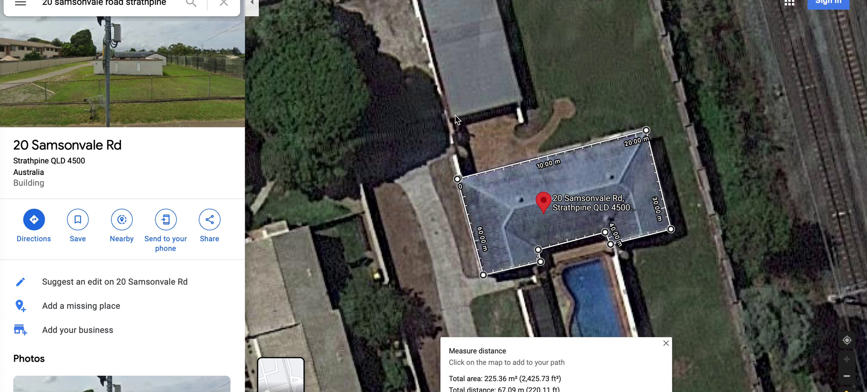
{"action": "left_click_drag", "start_coordinate": [571, 103], "coordinate": [574, 153]}
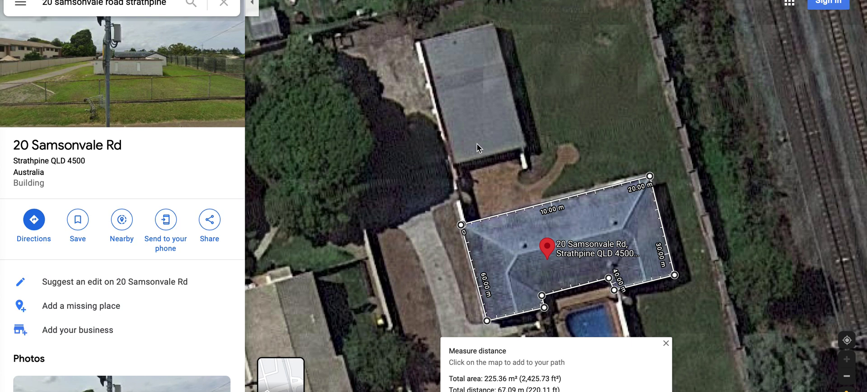
{"action": "right_click", "coordinate": [472, 129]}
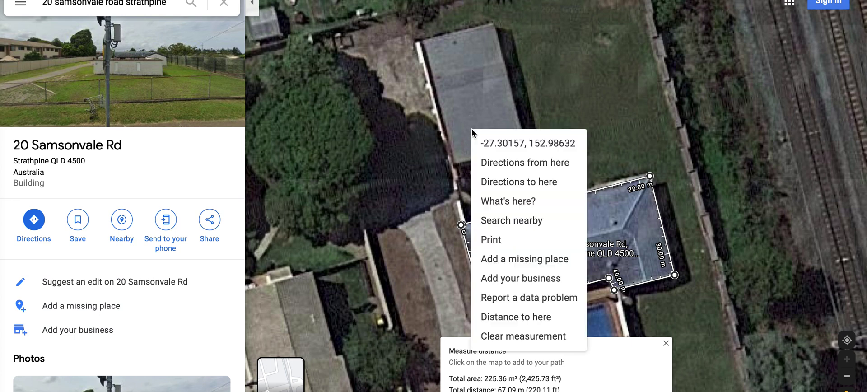
{"action": "left_click", "coordinate": [535, 337]}
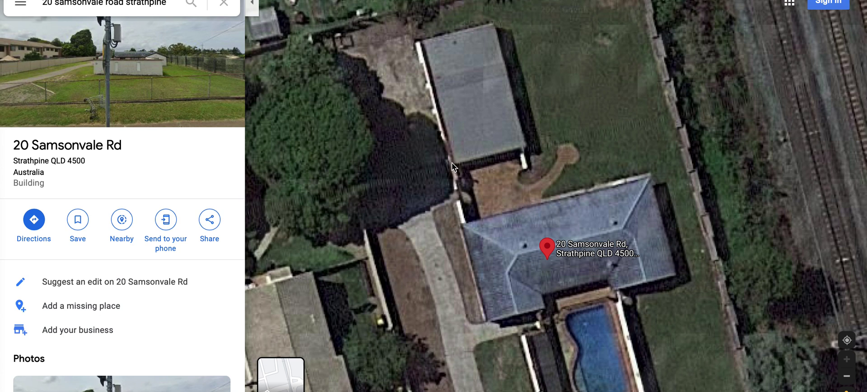
- Outline the rear outbuilding's four roof corners to measure 115.02 m², then screenshot the measured view
{"action": "right_click", "coordinate": [453, 164]}
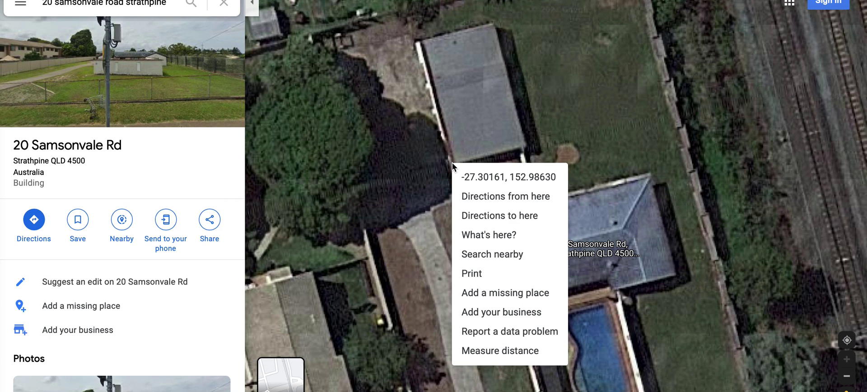
{"action": "left_click", "coordinate": [501, 351]}
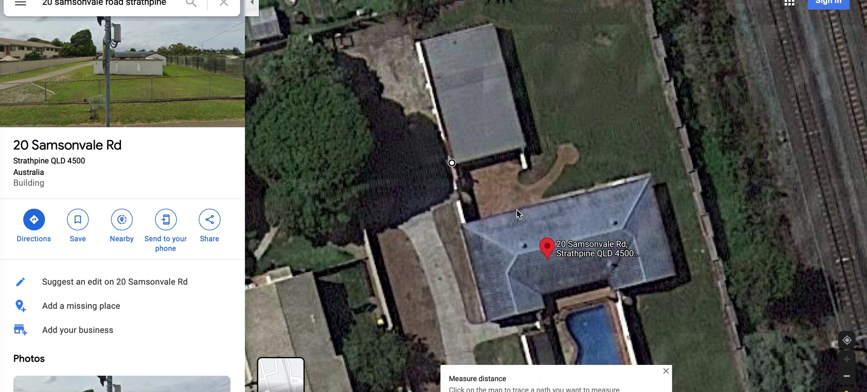
{"action": "left_click", "coordinate": [525, 146]}
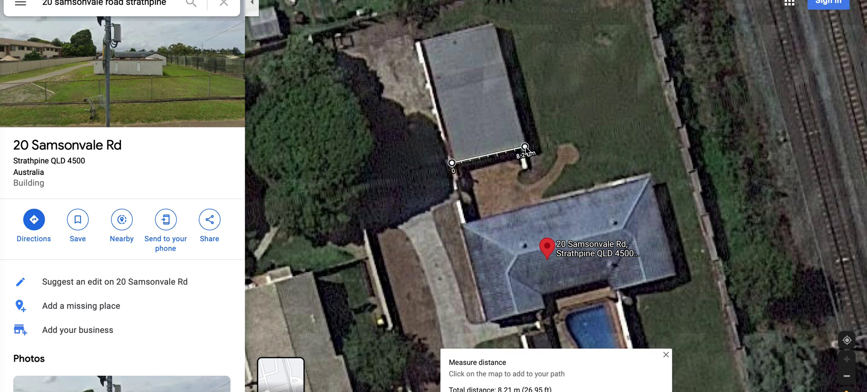
{"action": "left_click", "coordinate": [493, 24]}
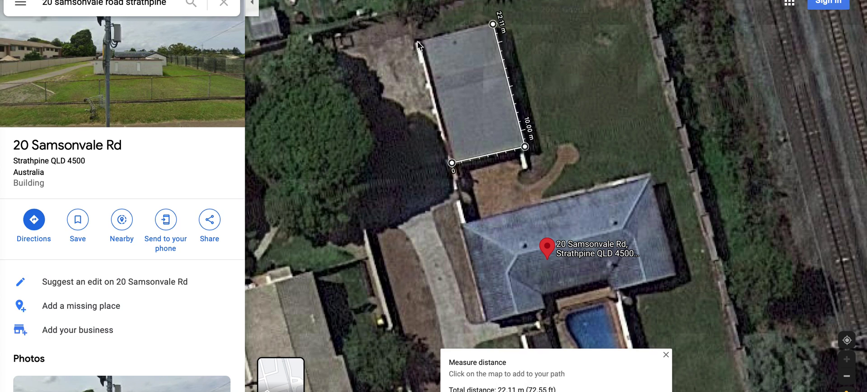
{"action": "left_click", "coordinate": [418, 42]}
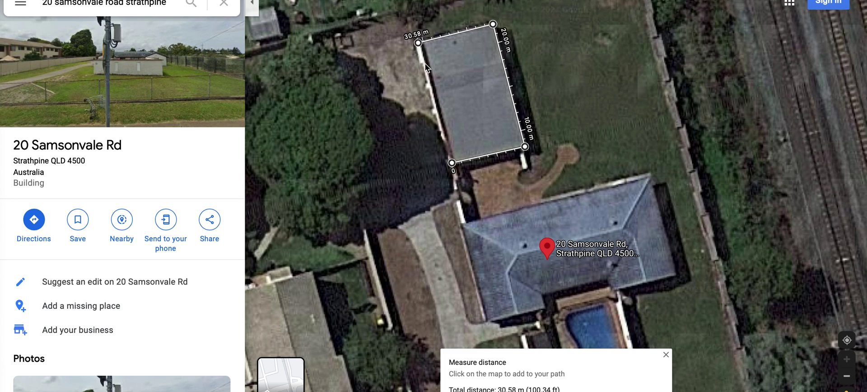
{"action": "left_click", "coordinate": [452, 163]}
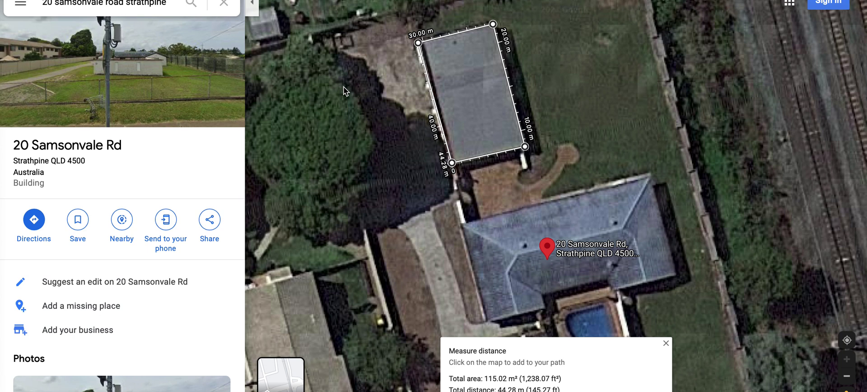
{"action": "left_click_drag", "start_coordinate": [6, 0], "coordinate": [774, 391]}
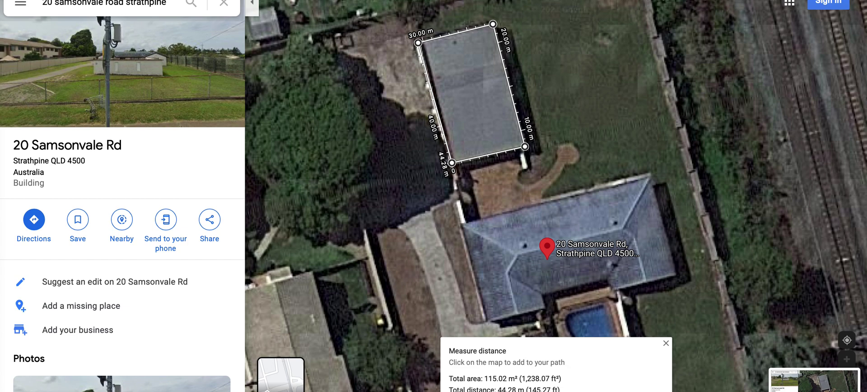
{"action": "key", "text": "super+Tab"}
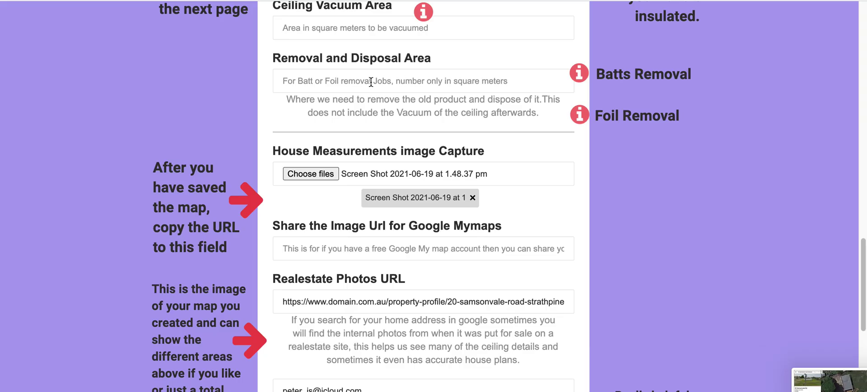
- Type 115 into the quote form's Difficult Area field
{"action": "scroll", "coordinate": [354, 79], "scroll_direction": "up", "scroll_amount": 5}
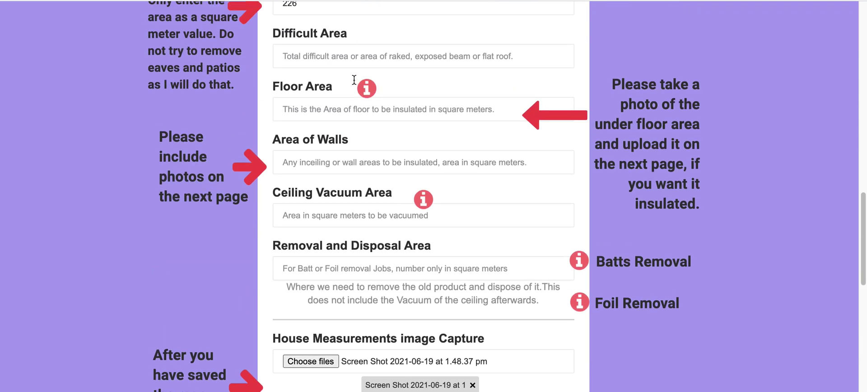
{"action": "scroll", "coordinate": [354, 80], "scroll_direction": "up", "scroll_amount": 1}
{"action": "left_click", "coordinate": [317, 96]}
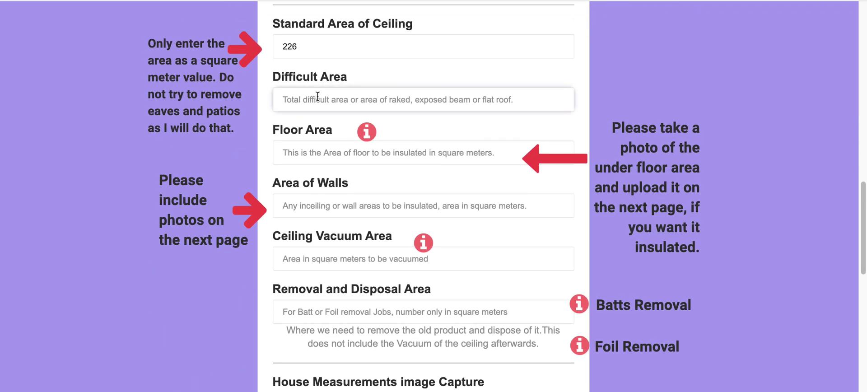
{"action": "type", "text": "115"}
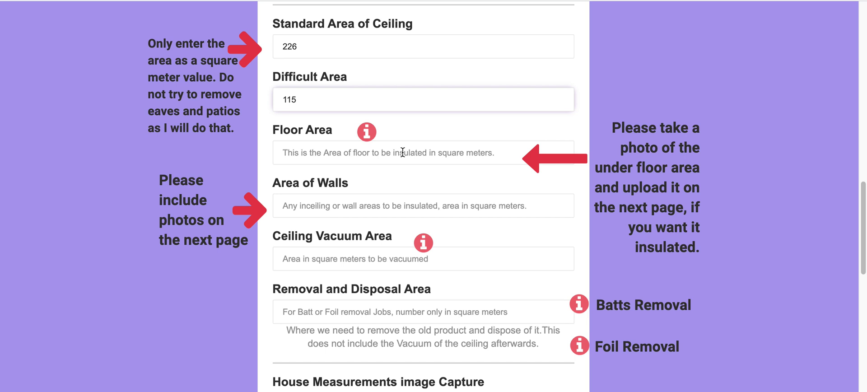
{"action": "scroll", "coordinate": [402, 152], "scroll_direction": "down", "scroll_amount": 1}
{"action": "scroll", "coordinate": [402, 153], "scroll_direction": "down", "scroll_amount": 2}
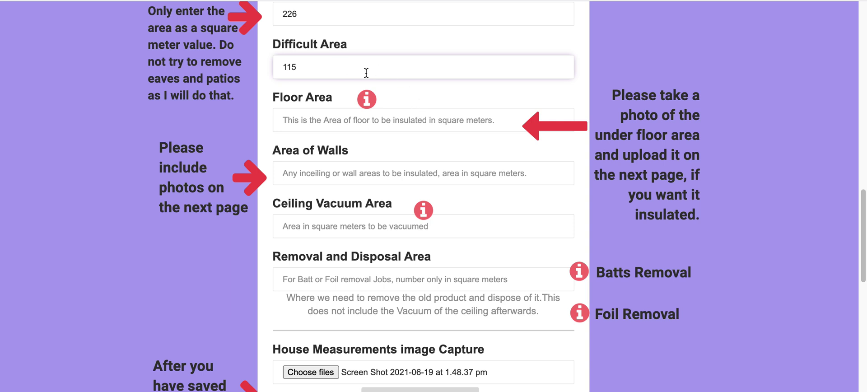
{"action": "scroll", "coordinate": [434, 105], "scroll_direction": "down", "scroll_amount": 3}
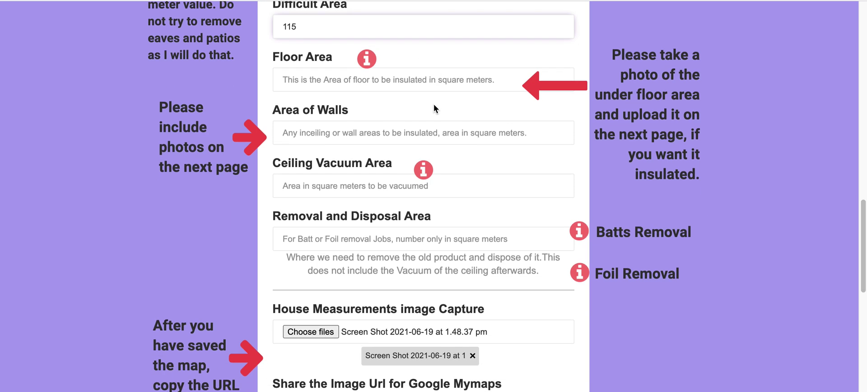
{"action": "scroll", "coordinate": [435, 107], "scroll_direction": "down", "scroll_amount": 2}
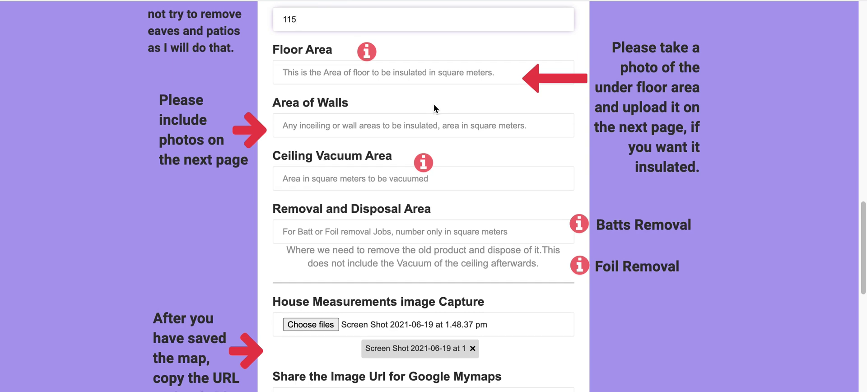
{"action": "scroll", "coordinate": [433, 104], "scroll_direction": "down", "scroll_amount": 2}
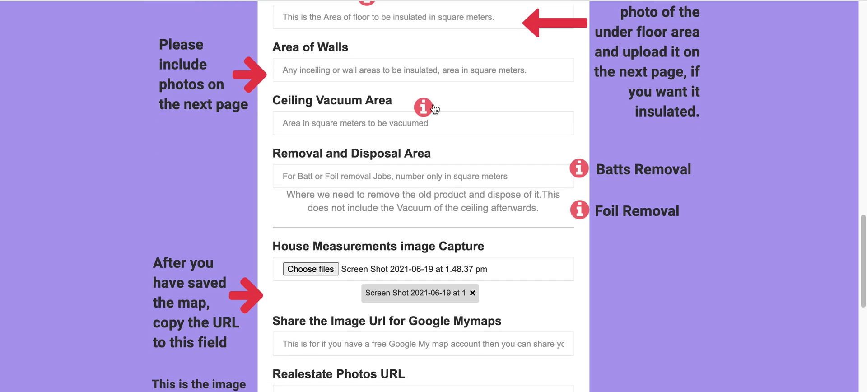
{"action": "scroll", "coordinate": [480, 150], "scroll_direction": "down", "scroll_amount": 4}
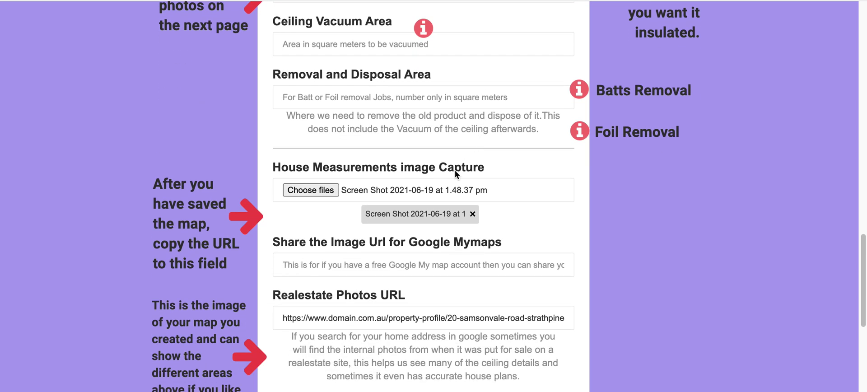
- Attach Screen Shot 2021-06-19 at 1.50.11 pm from the Desktop as another house measurement image
{"action": "left_click", "coordinate": [316, 191]}
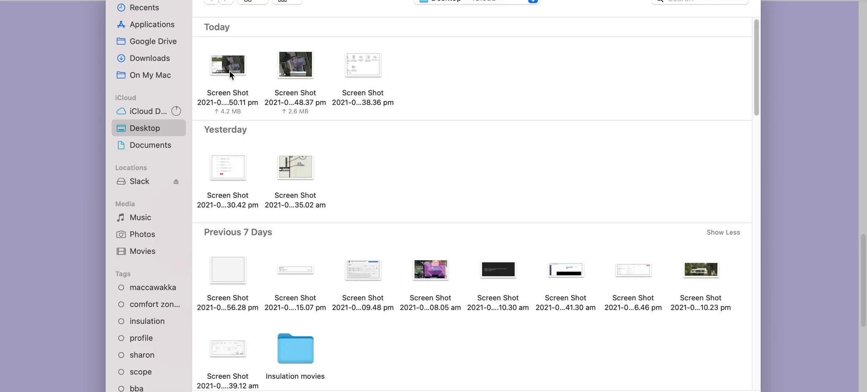
{"action": "left_click", "coordinate": [230, 66]}
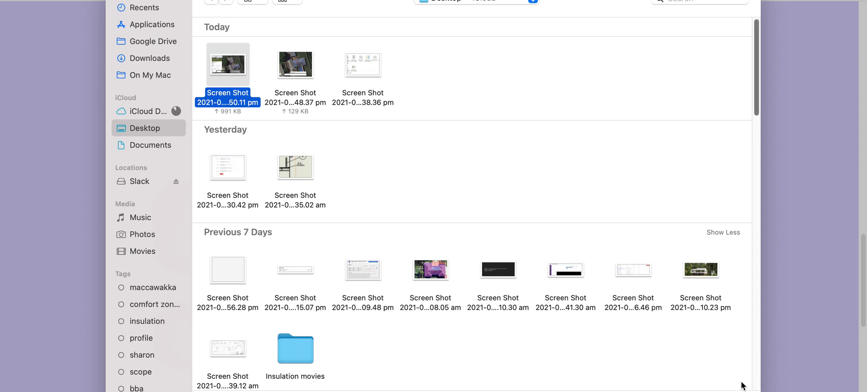
{"action": "key", "text": "Return"}
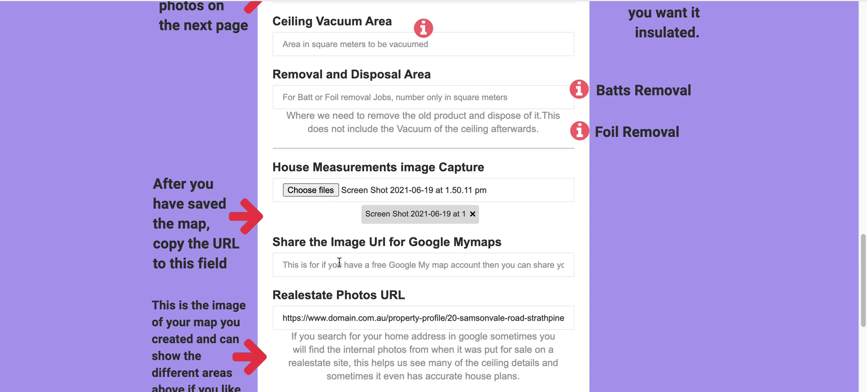
{"action": "scroll", "coordinate": [339, 262], "scroll_direction": "down", "scroll_amount": 2}
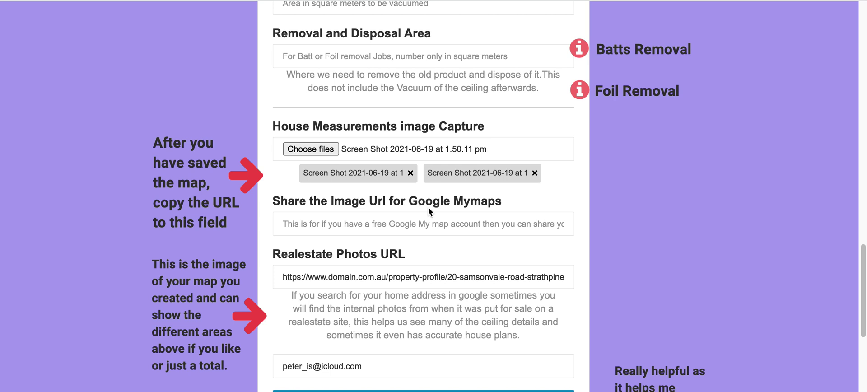
{"action": "scroll", "coordinate": [429, 210], "scroll_direction": "down", "scroll_amount": 2}
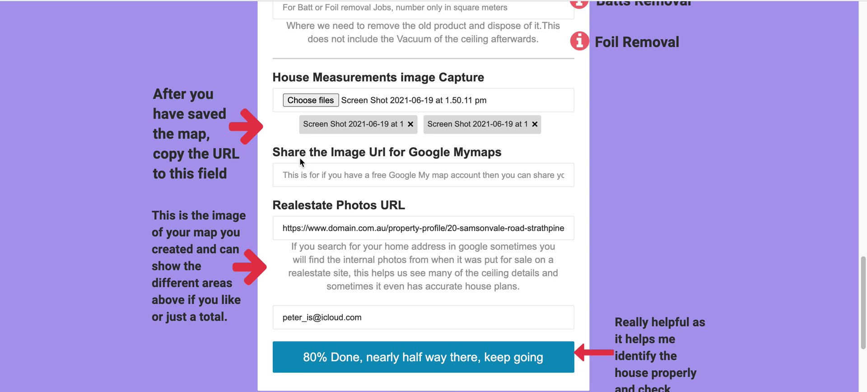
{"action": "left_click", "coordinate": [315, 178]}
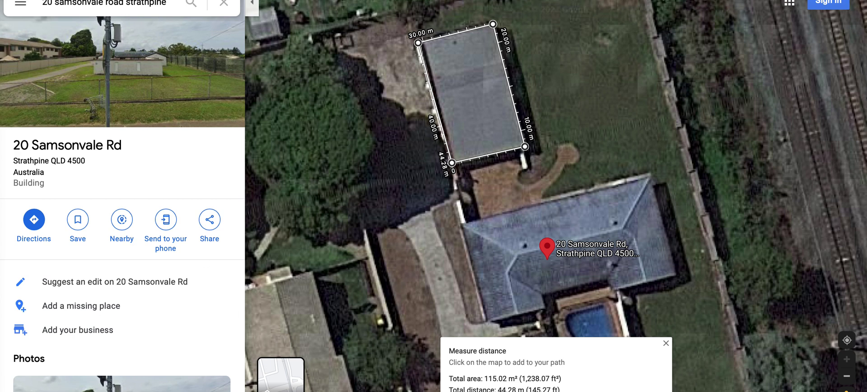
- Copy the measured satellite view's Google Maps URL and place the caret in the Google Mymaps field
{"action": "key", "text": "super+l"}
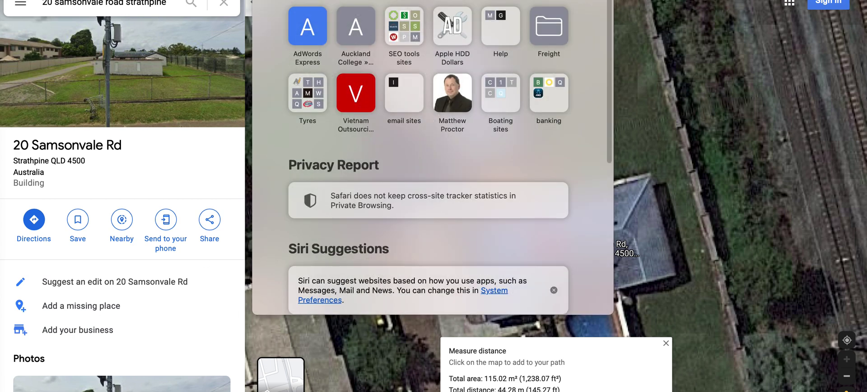
{"action": "key", "text": "Escape"}
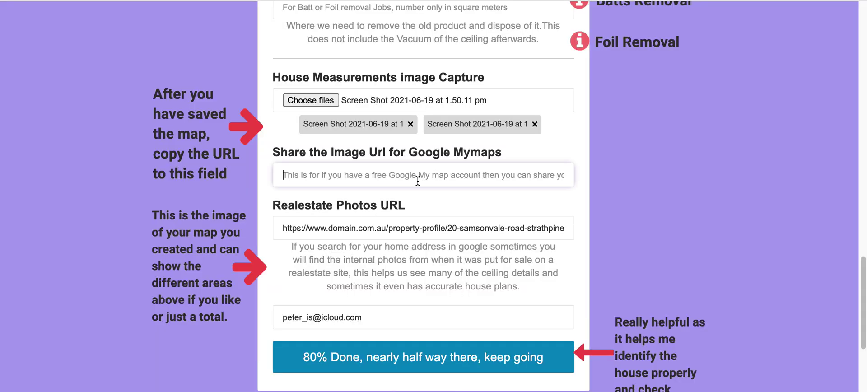
{"action": "left_click", "coordinate": [361, 175]}
- Paste the Google Maps link into the Google Mymaps field and select the Realestate Photos URL
{"action": "key", "text": "super+v"}
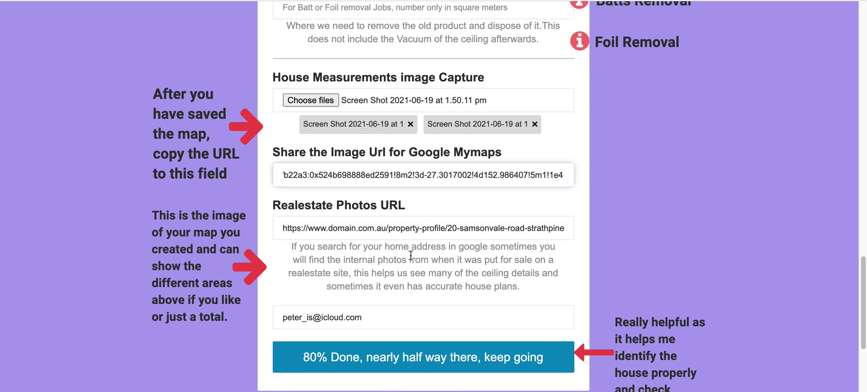
{"action": "triple_click", "coordinate": [423, 229]}
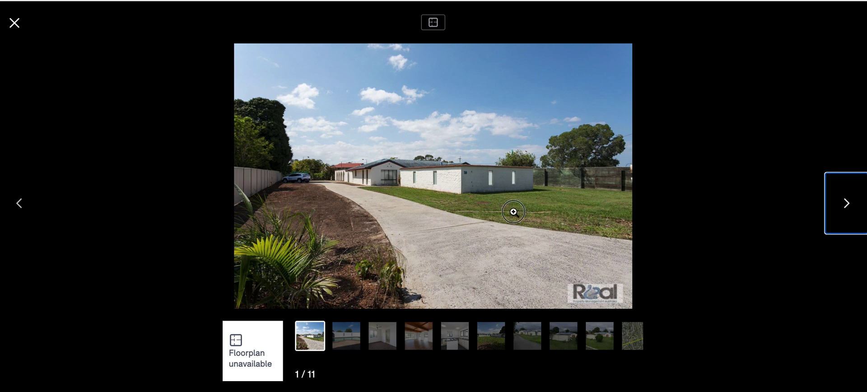
- Step through the Domain.com.au gallery from the front-of-house photo to the aerial map, image 10 of 11
{"action": "left_click", "coordinate": [514, 210]}
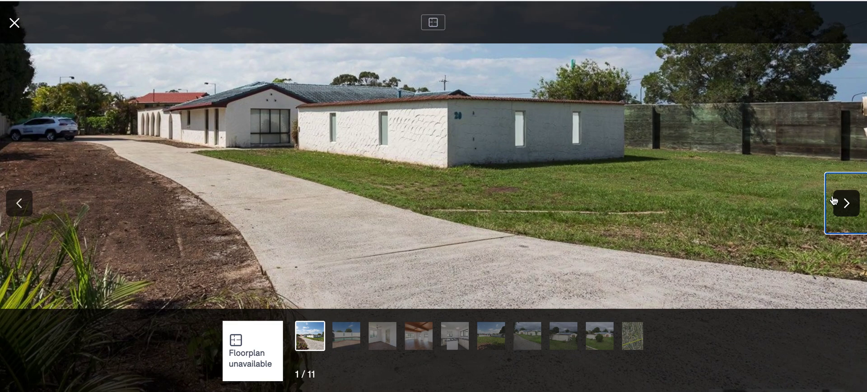
{"action": "left_click", "coordinate": [846, 205]}
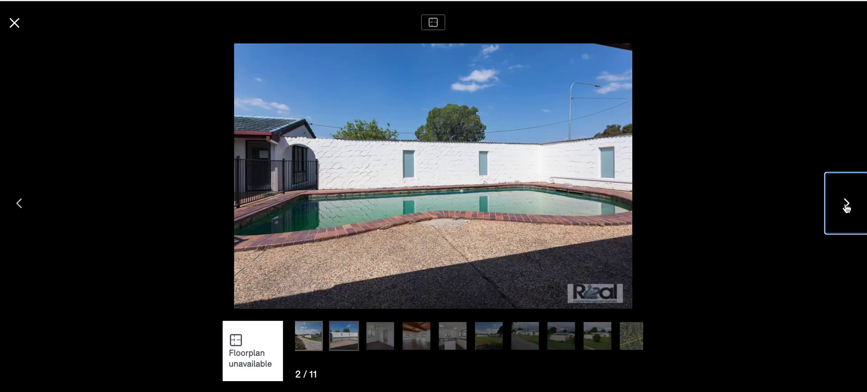
{"action": "left_click", "coordinate": [847, 205]}
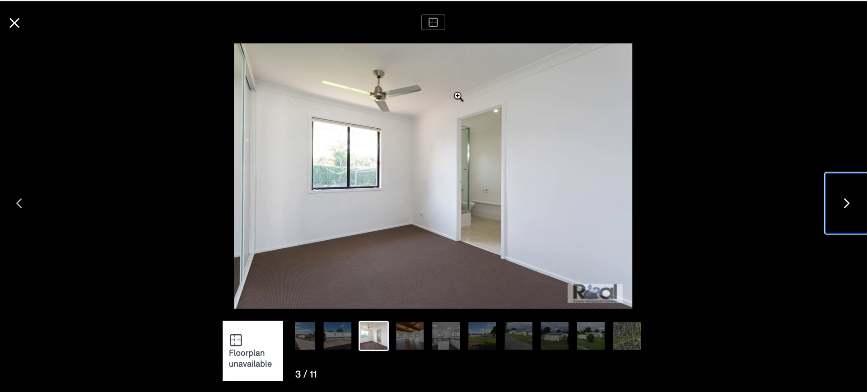
{"action": "left_click", "coordinate": [849, 204]}
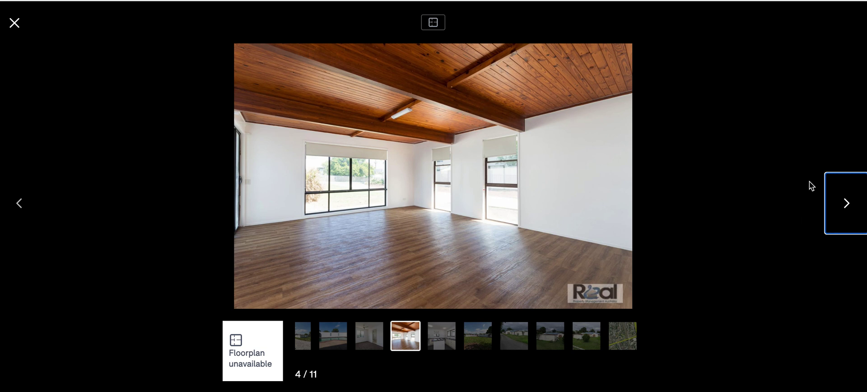
{"action": "left_click", "coordinate": [848, 206]}
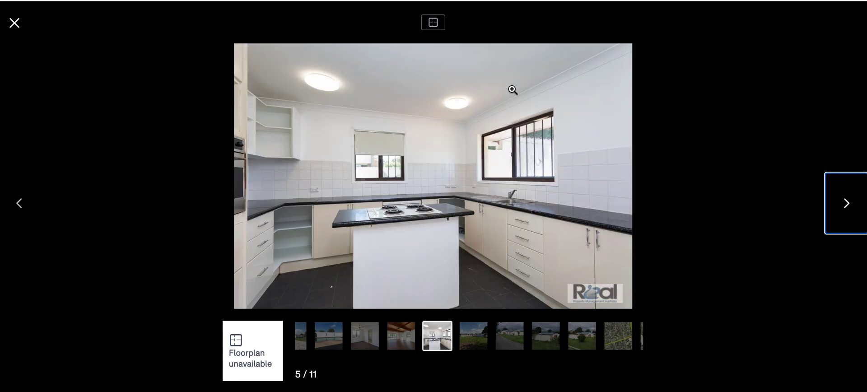
{"action": "left_click", "coordinate": [847, 207]}
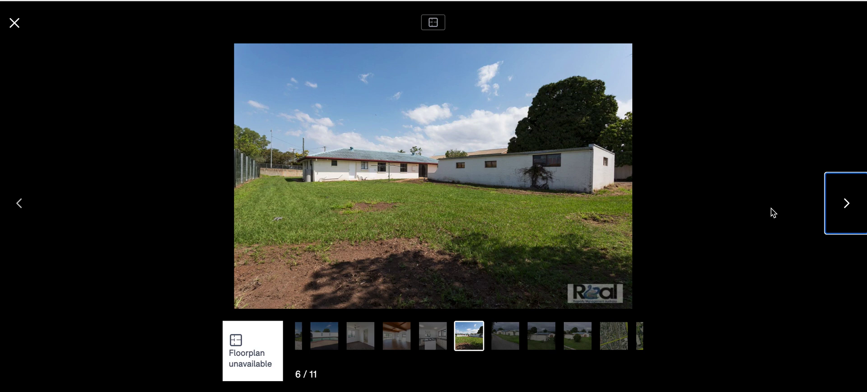
{"action": "left_click", "coordinate": [848, 211]}
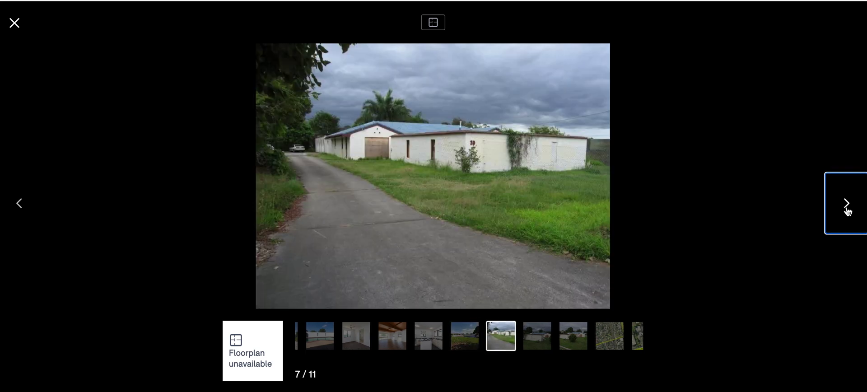
{"action": "left_click", "coordinate": [848, 211]}
{"action": "left_click", "coordinate": [848, 211]}
{"action": "left_click", "coordinate": [848, 211]}
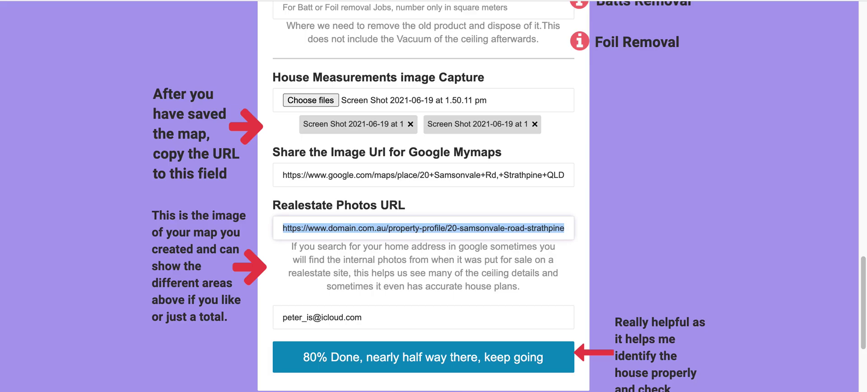
{"action": "left_click", "coordinate": [401, 229]}
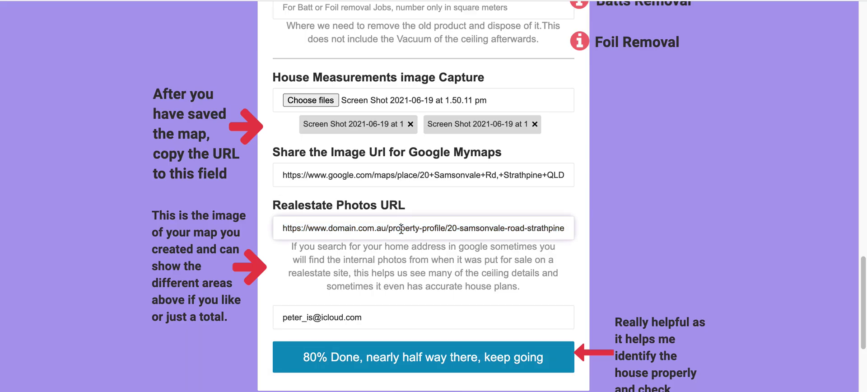
{"action": "triple_click", "coordinate": [401, 228]}
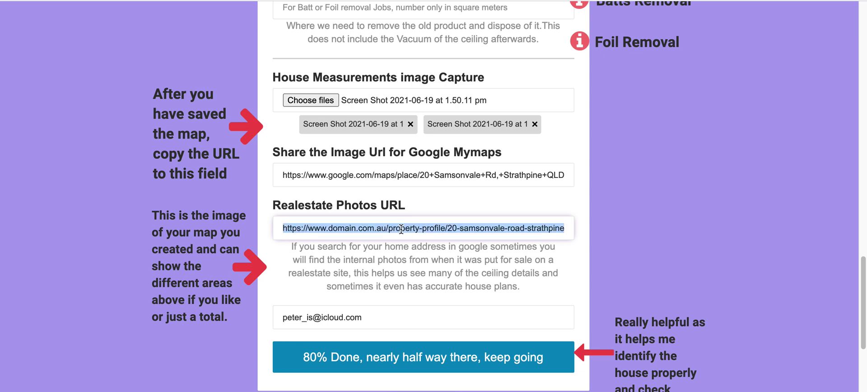
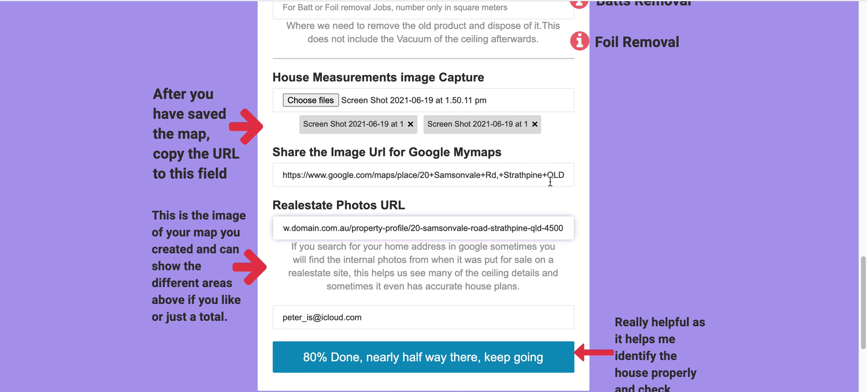
{"action": "scroll", "coordinate": [576, 192], "scroll_direction": "up", "scroll_amount": 3}
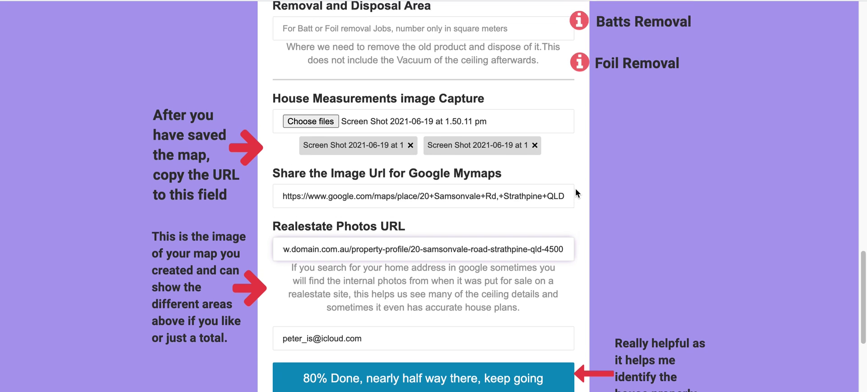
{"action": "scroll", "coordinate": [576, 188], "scroll_direction": "up", "scroll_amount": 2}
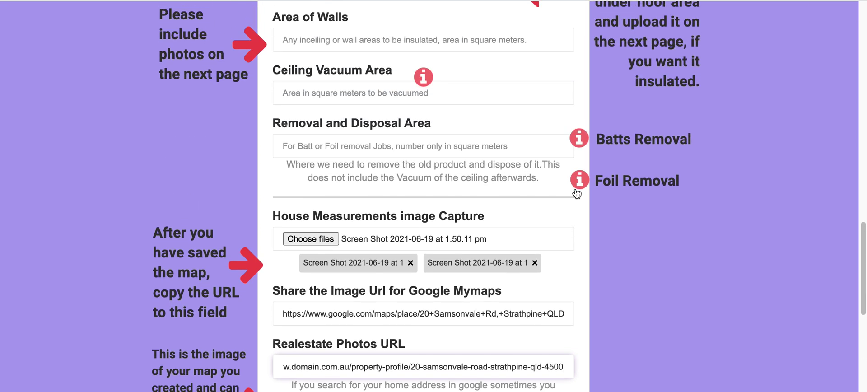
{"action": "scroll", "coordinate": [524, 130], "scroll_direction": "up", "scroll_amount": 5}
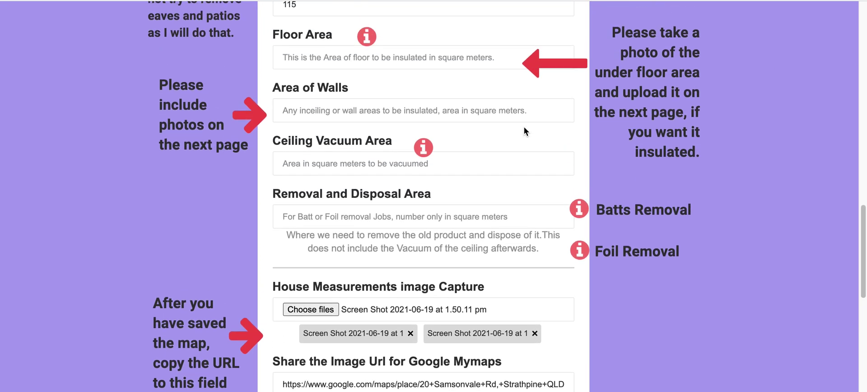
{"action": "scroll", "coordinate": [525, 131], "scroll_direction": "up", "scroll_amount": 3}
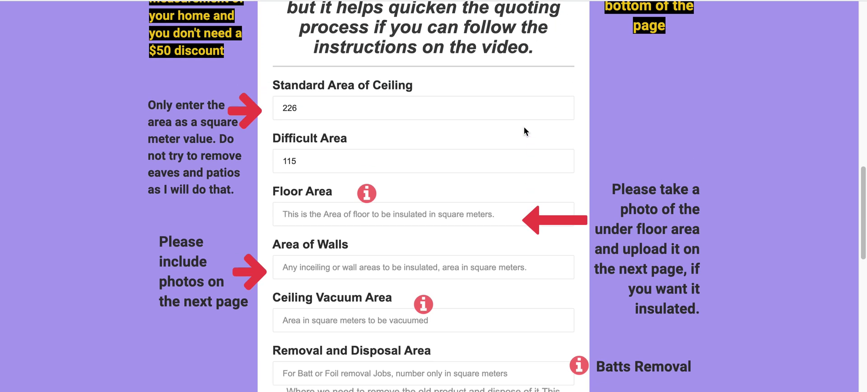
{"action": "scroll", "coordinate": [524, 131], "scroll_direction": "down", "scroll_amount": 7}
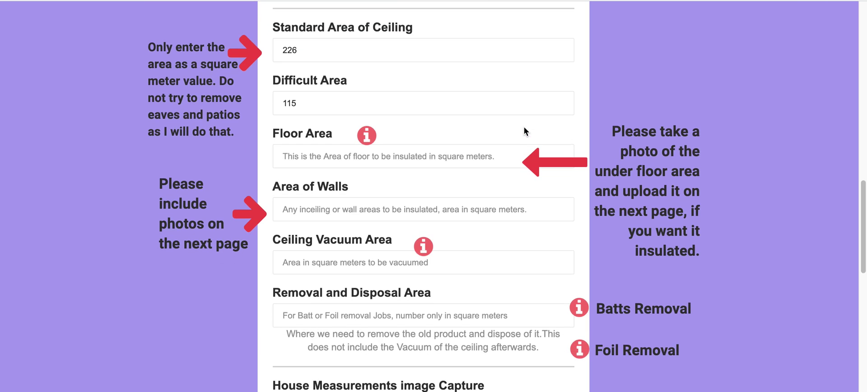
{"action": "scroll", "coordinate": [524, 127], "scroll_direction": "up", "scroll_amount": 2}
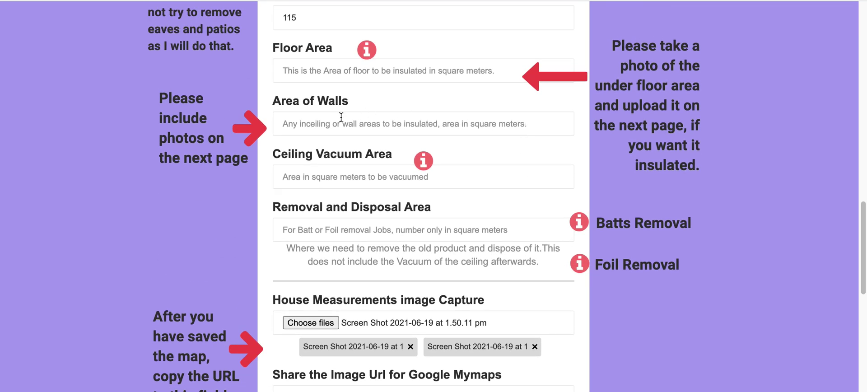
{"action": "left_click", "coordinate": [330, 124]}
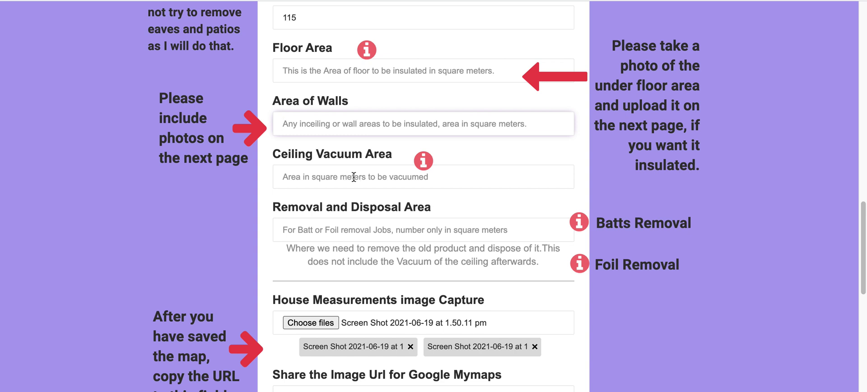
{"action": "scroll", "coordinate": [354, 177], "scroll_direction": "down", "scroll_amount": 3}
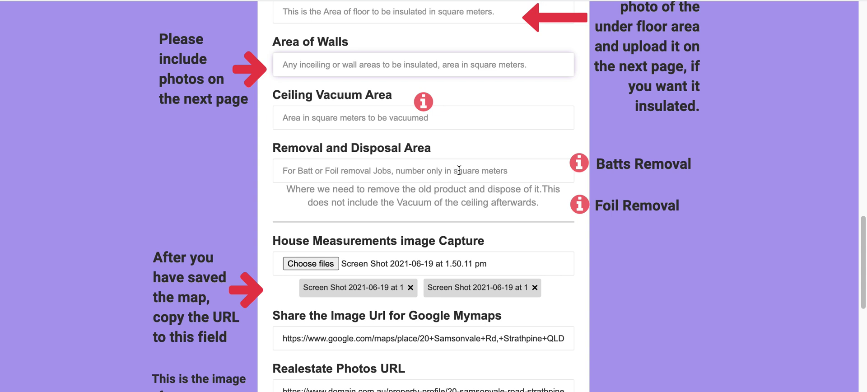
{"action": "scroll", "coordinate": [495, 172], "scroll_direction": "down", "scroll_amount": 2}
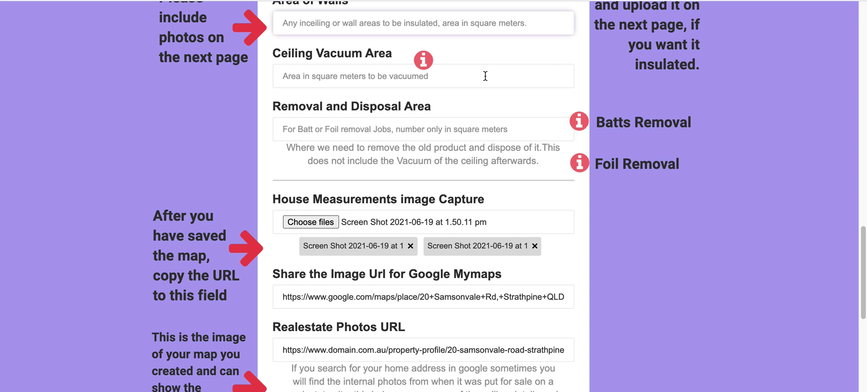
{"action": "scroll", "coordinate": [486, 76], "scroll_direction": "down", "scroll_amount": 1}
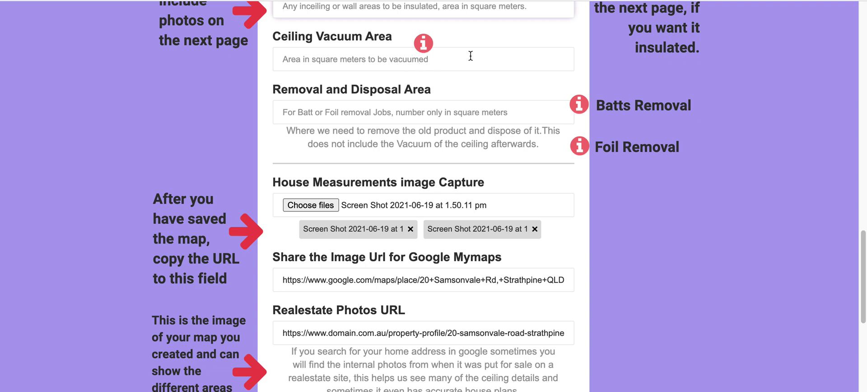
- Scroll the quote form down to the email field and 80% Done button, then back up to the video
{"action": "scroll", "coordinate": [470, 56], "scroll_direction": "down", "scroll_amount": 1}
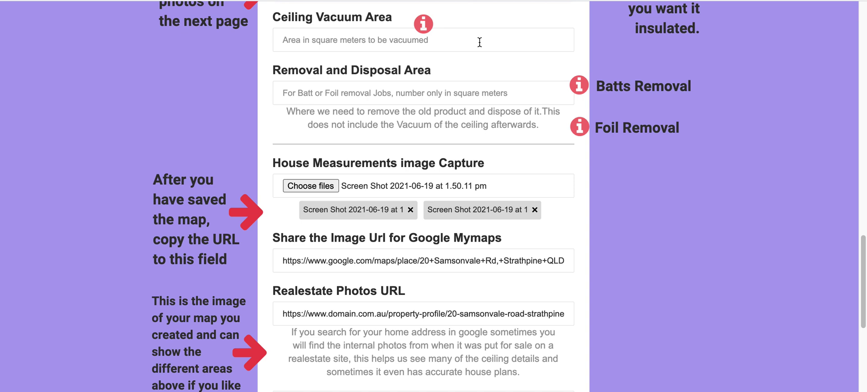
{"action": "scroll", "coordinate": [491, 64], "scroll_direction": "down", "scroll_amount": 1}
{"action": "scroll", "coordinate": [491, 64], "scroll_direction": "up", "scroll_amount": 1}
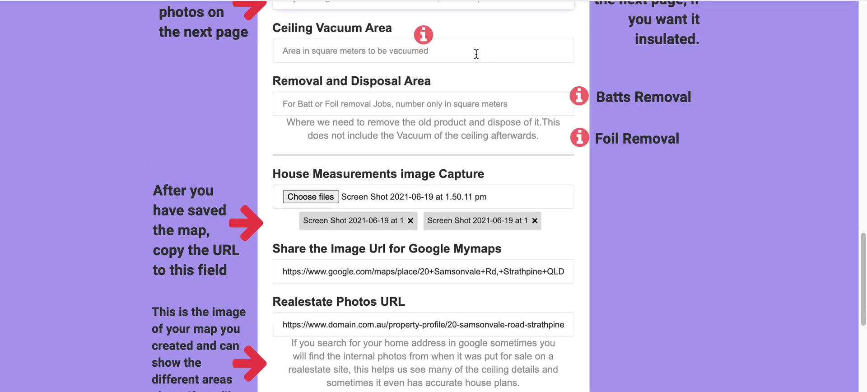
{"action": "scroll", "coordinate": [503, 80], "scroll_direction": "down", "scroll_amount": 5}
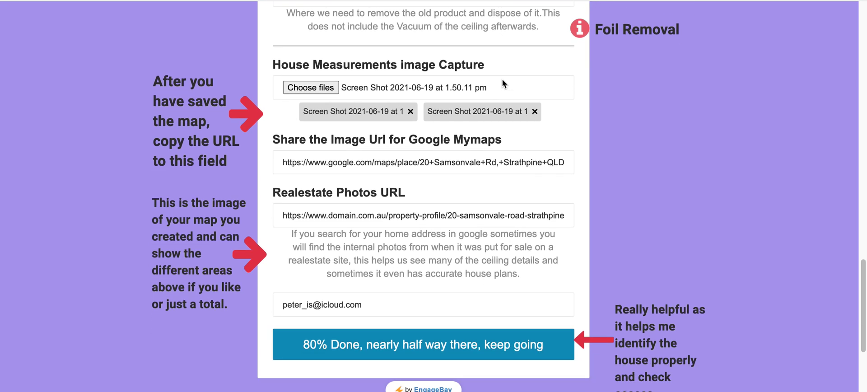
{"action": "scroll", "coordinate": [502, 79], "scroll_direction": "down", "scroll_amount": 3}
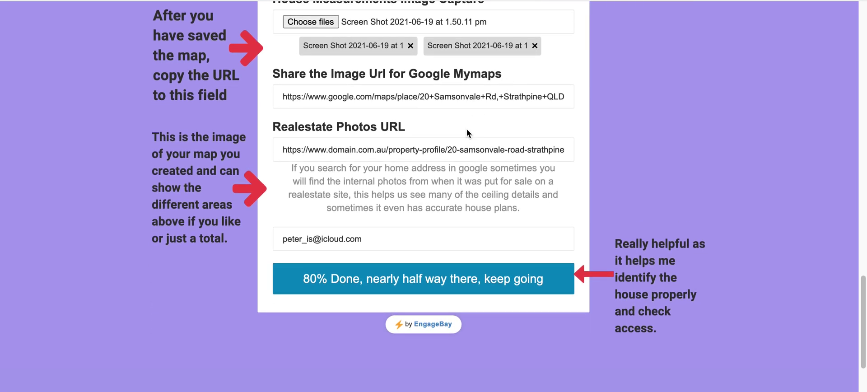
{"action": "scroll", "coordinate": [478, 258], "scroll_direction": "up", "scroll_amount": 5}
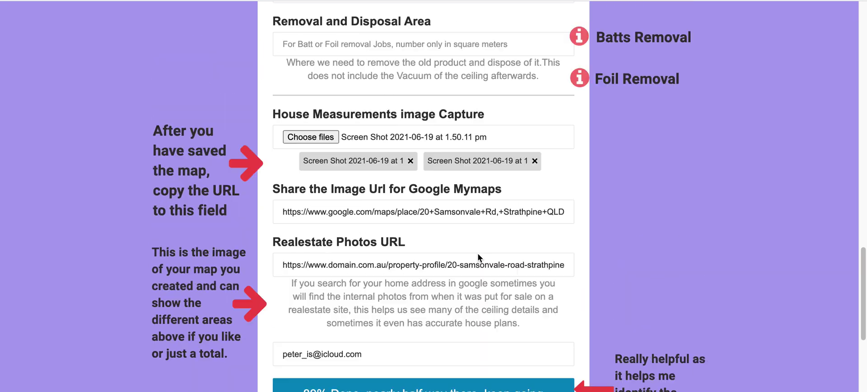
{"action": "scroll", "coordinate": [478, 253], "scroll_direction": "up", "scroll_amount": 20}
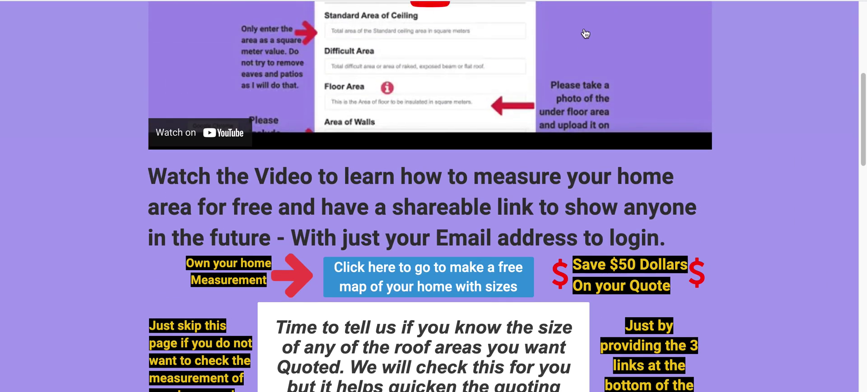